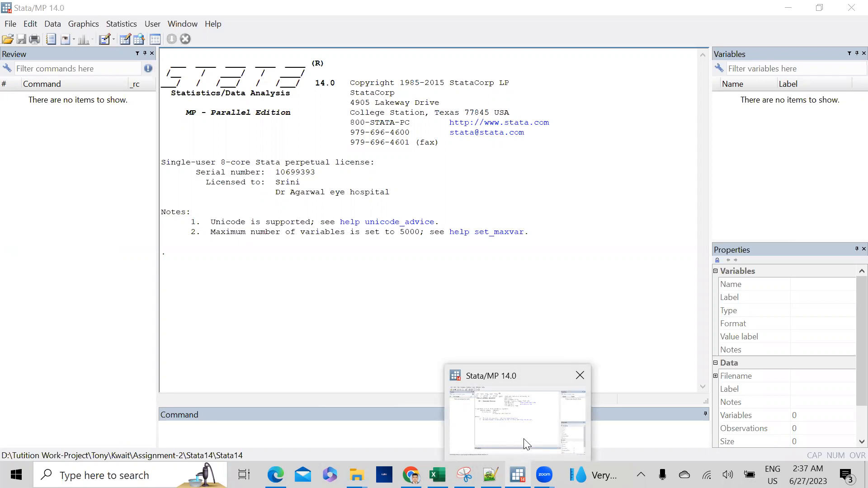
Switch to Excel and copy the full country dataset with its header row, A1:I169, from Sheet3.
left_click(437, 475)
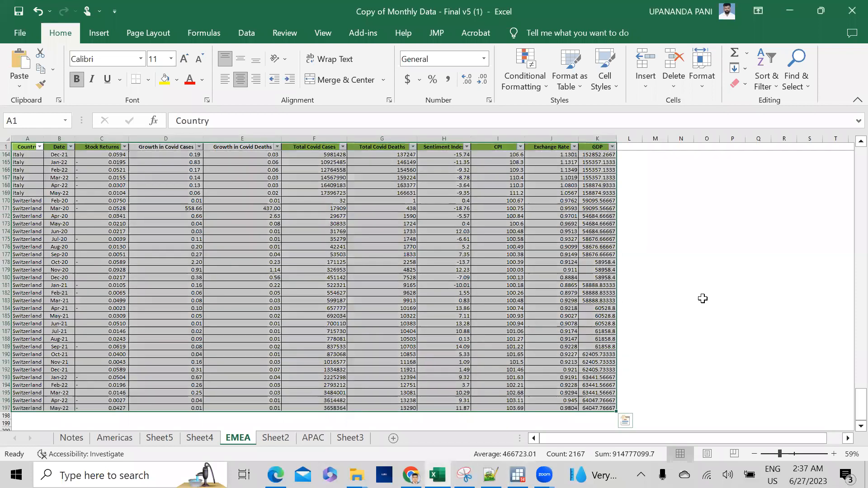
left_click(743, 279)
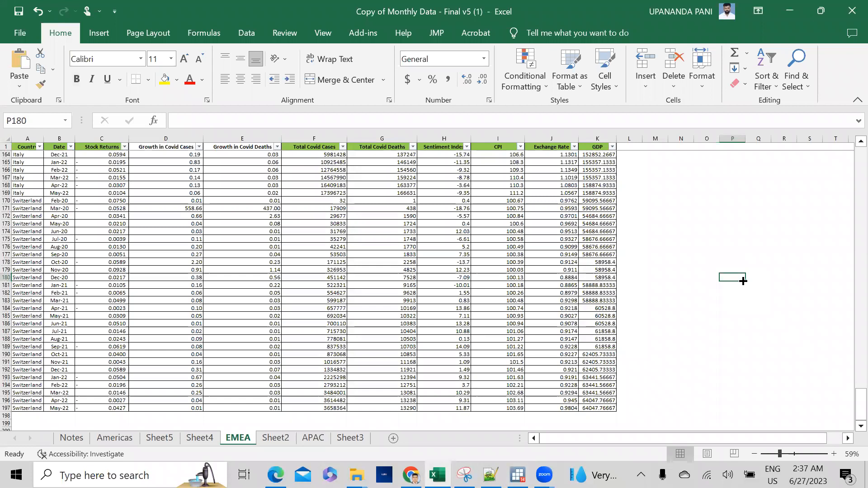
scroll(743, 282, "up", 9)
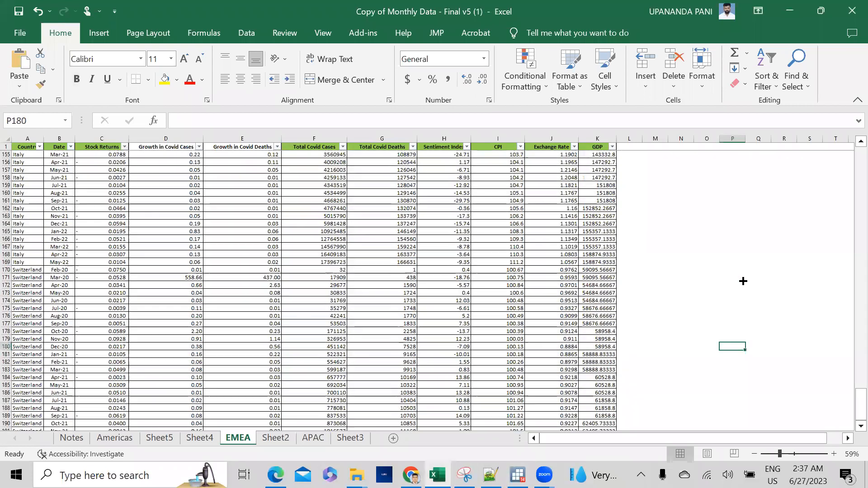
scroll(743, 281, "up", 5)
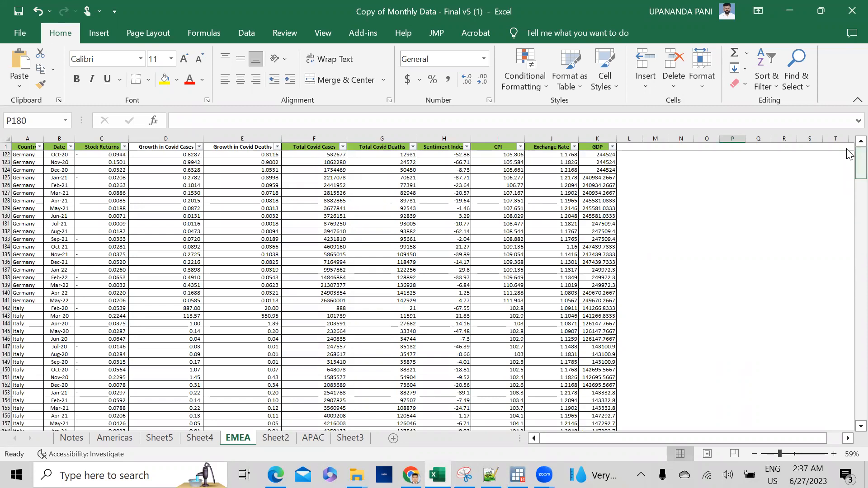
left_click(352, 438)
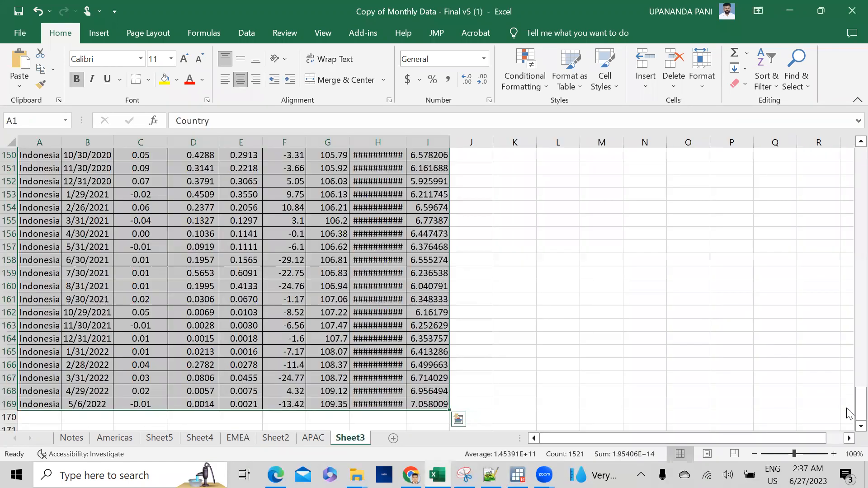
left_click_drag(860, 403, 860, 163)
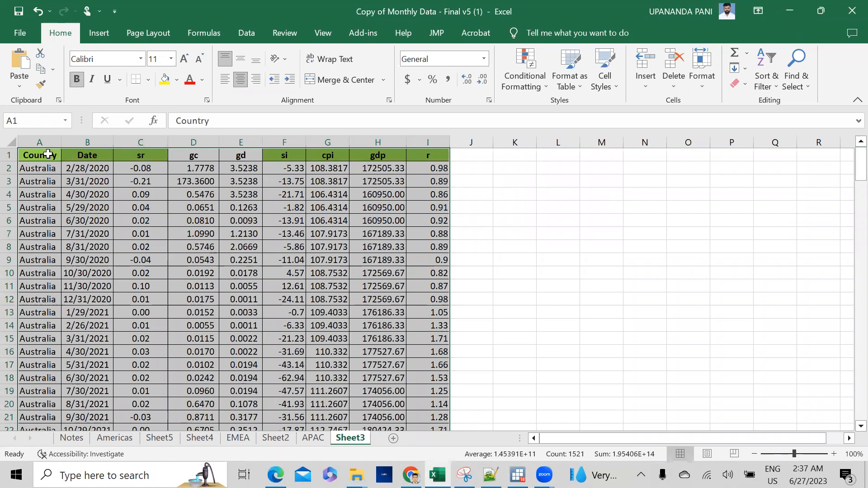
left_click_drag(39, 157, 442, 402)
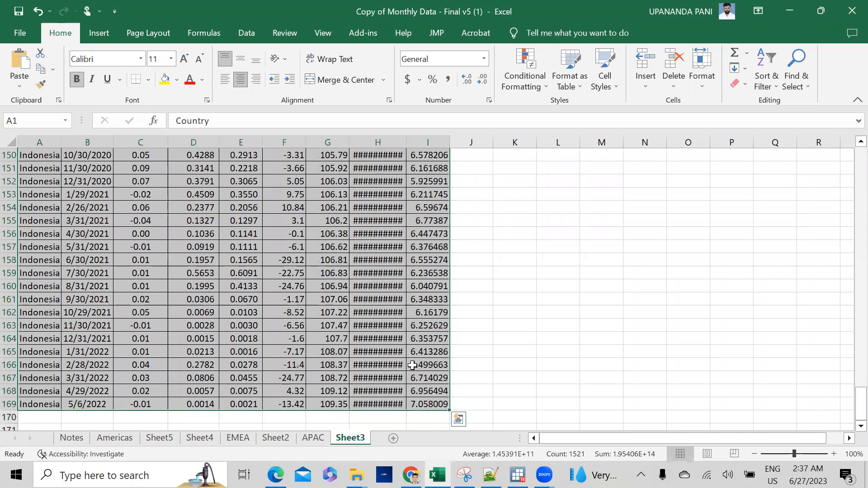
right_click(324, 285)
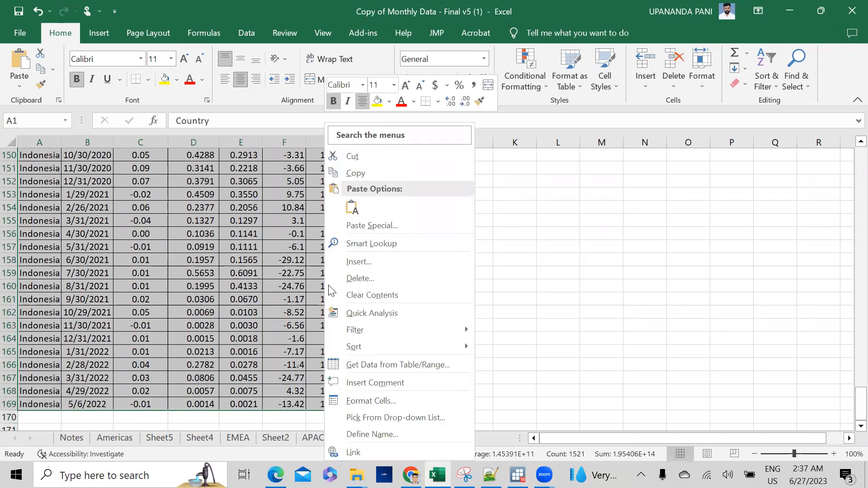
left_click(366, 173)
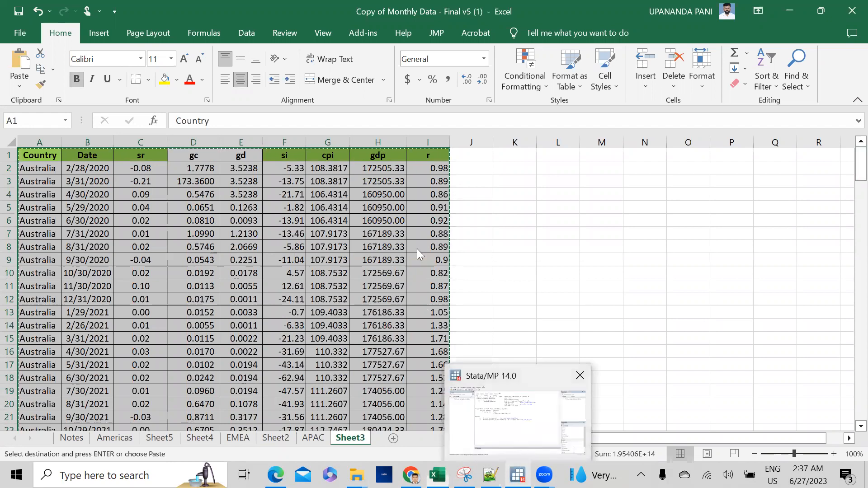
Switch to Stata and paste the copied data into the Data Editor, treating the first row as variable names, and close the editor.
left_click(517, 448)
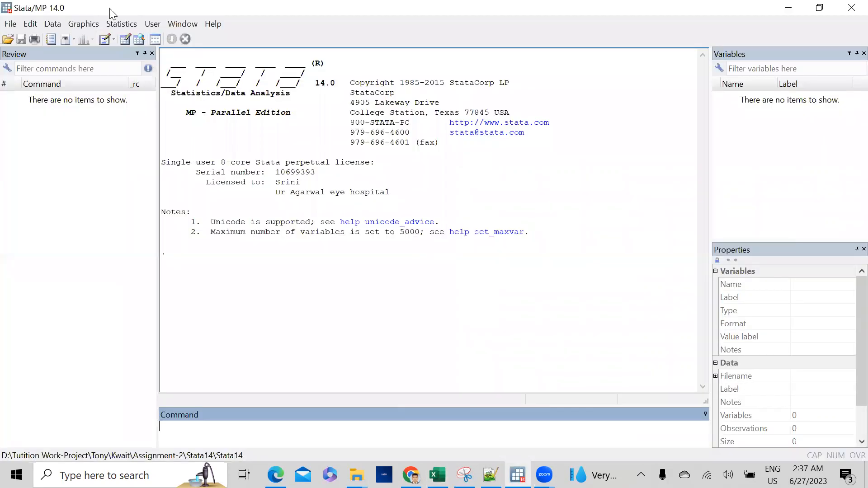
left_click(124, 40)
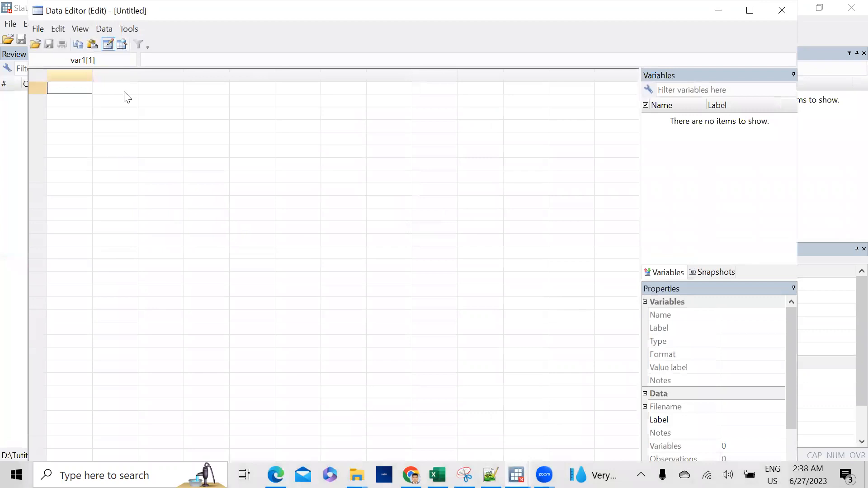
key("ctrl+v")
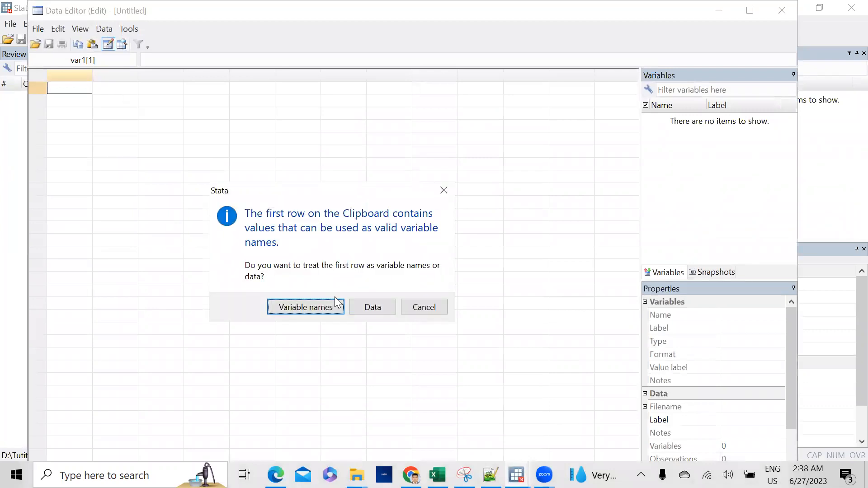
left_click(320, 305)
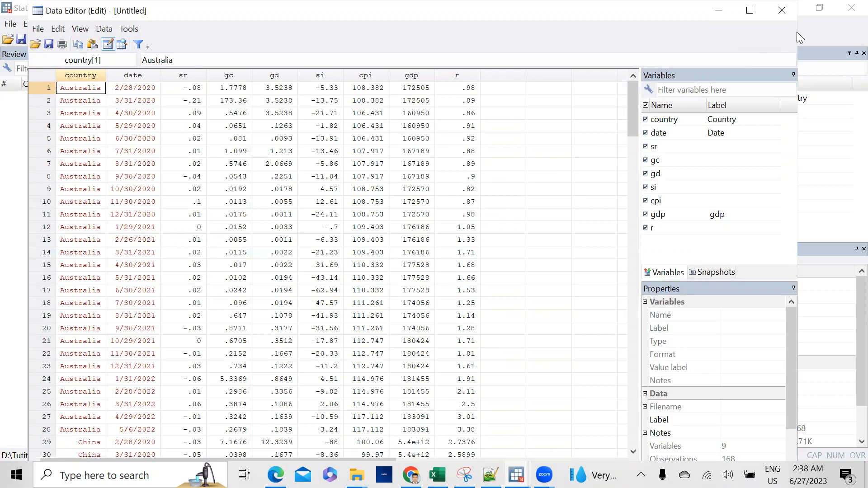
left_click(781, 8)
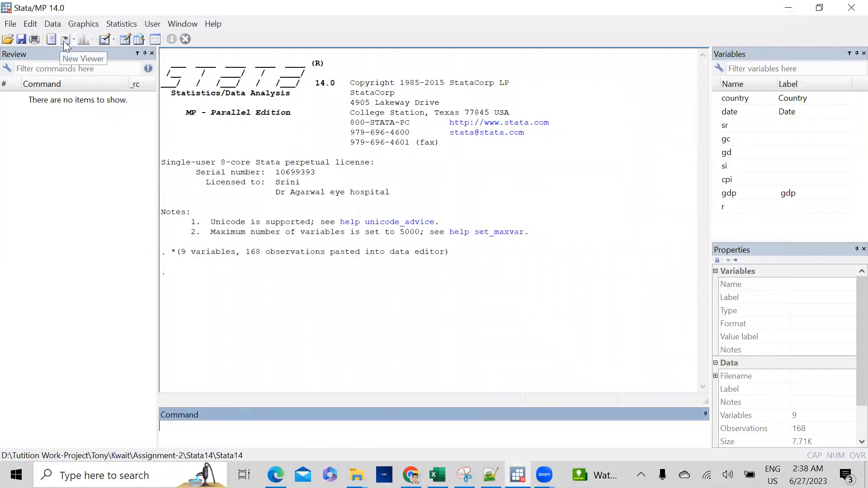
Open the recent do-file dataanalysis.do in the Do-file Editor.
left_click(104, 39)
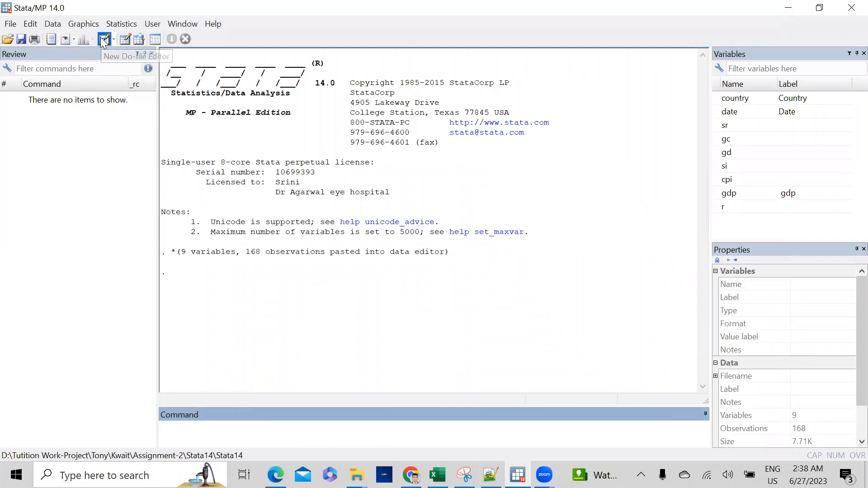
left_click(19, 28)
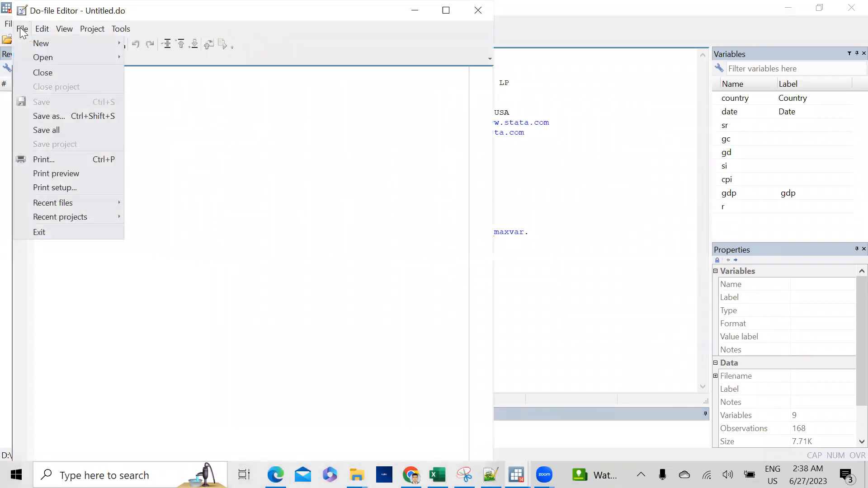
mouse_move(118, 207)
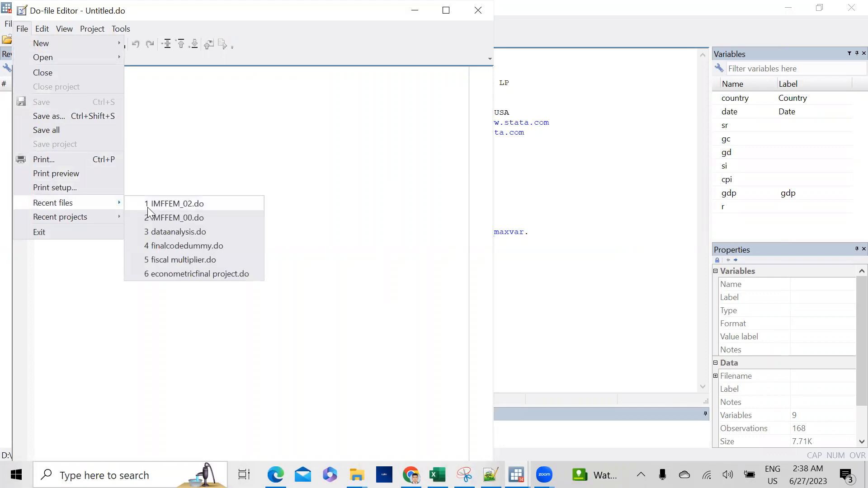
left_click(165, 233)
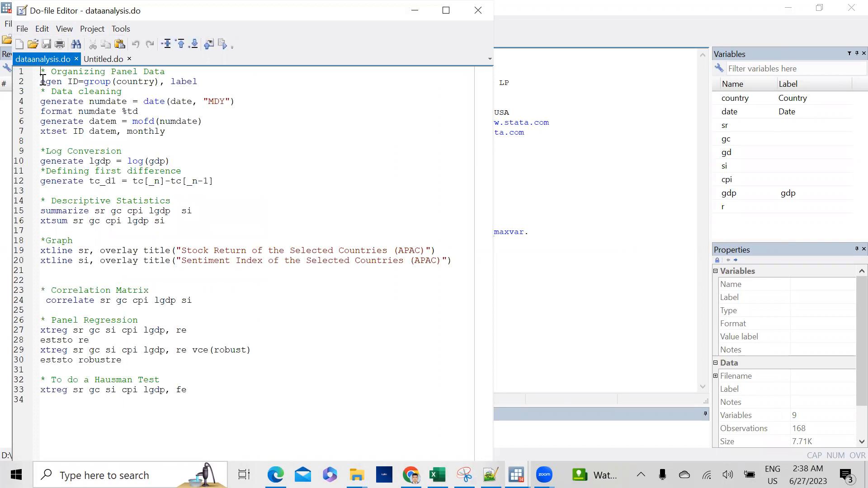
Copy "egen ID=group(country), label" from line 2 of dataanalysis.do and paste it into Stata's command line without running it.
left_click_drag(41, 80, 201, 81)
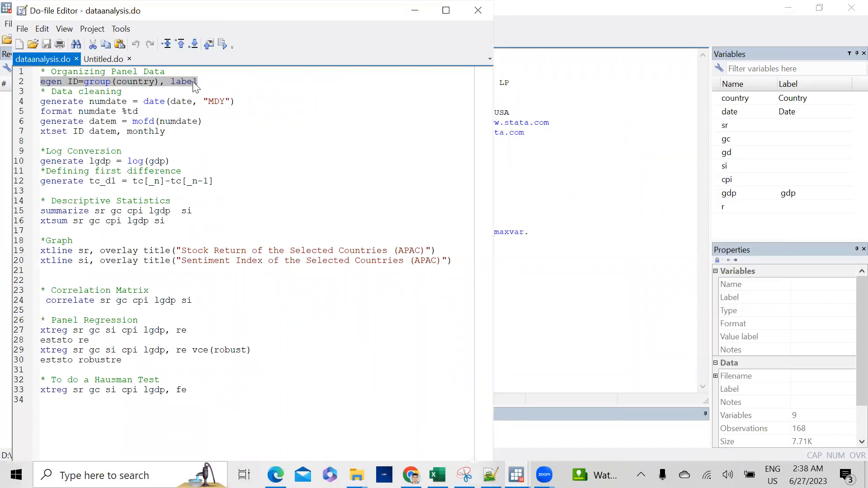
right_click(189, 87)
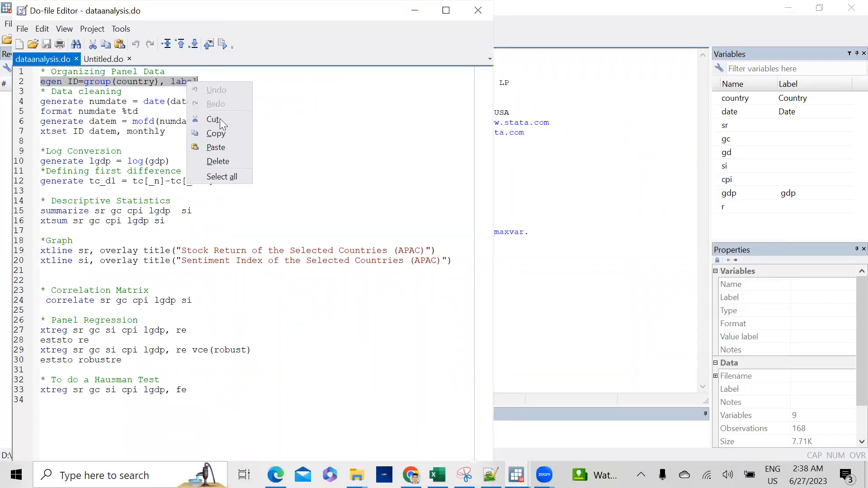
left_click(223, 130)
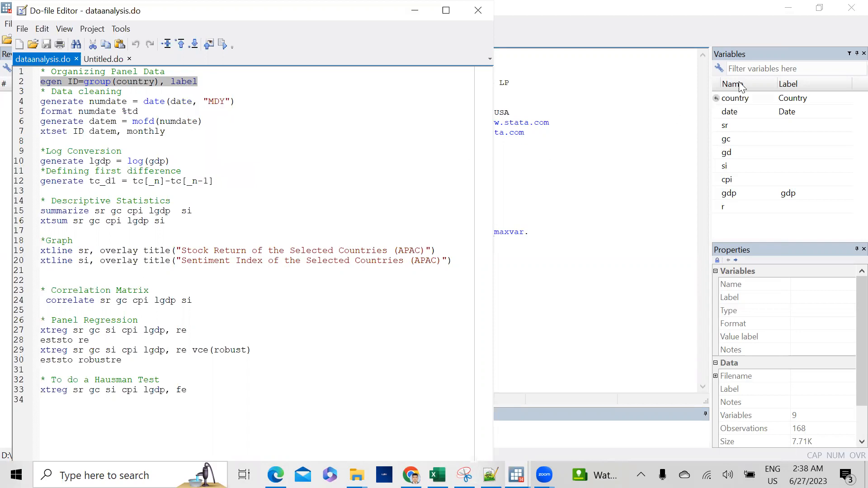
left_click(788, 8)
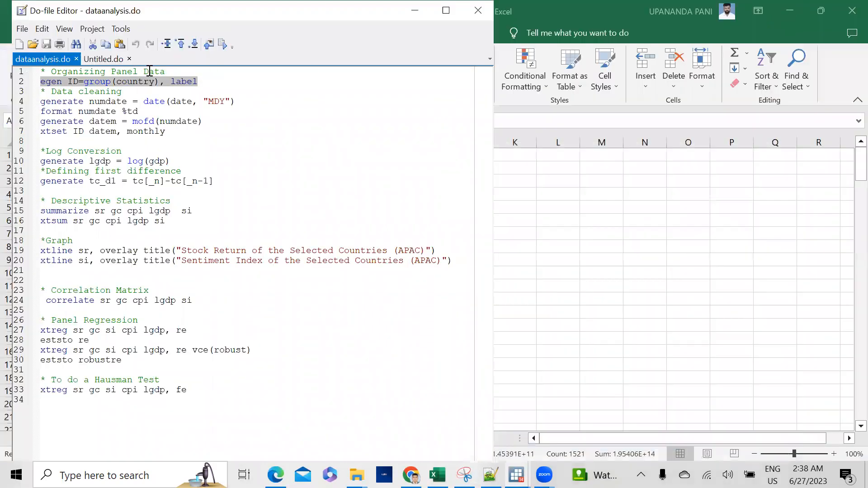
mouse_move(515, 474)
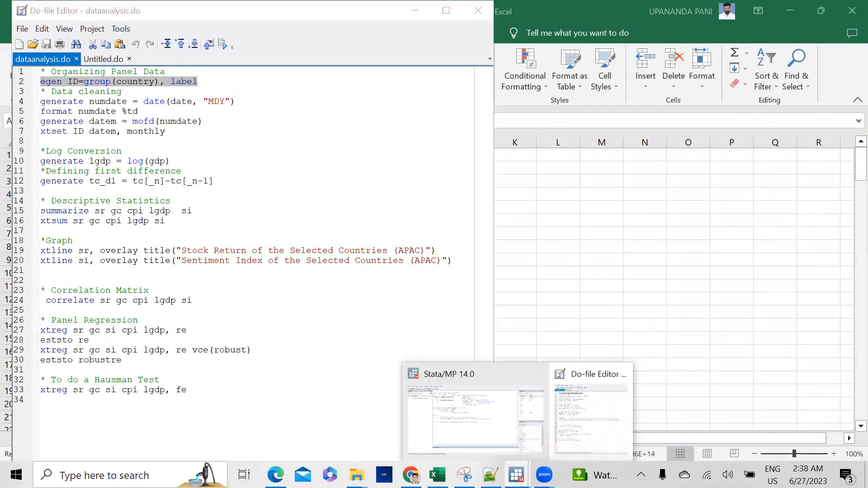
left_click(490, 429)
left_click(135, 50)
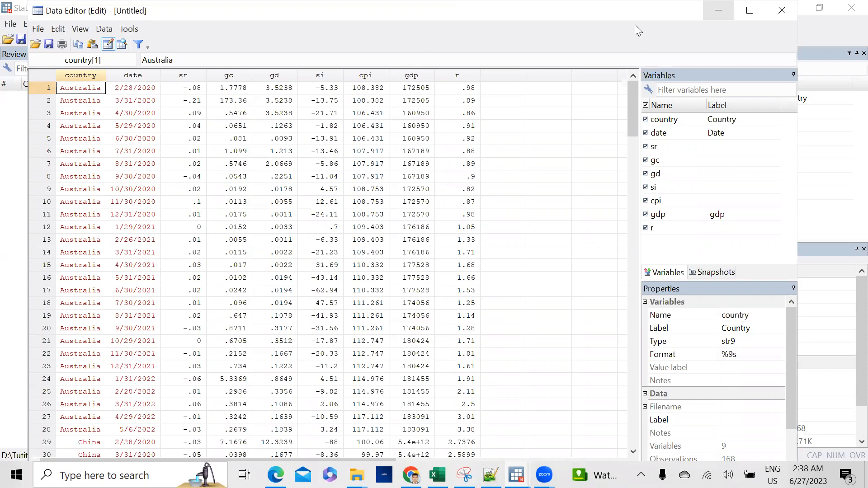
left_click(719, 10)
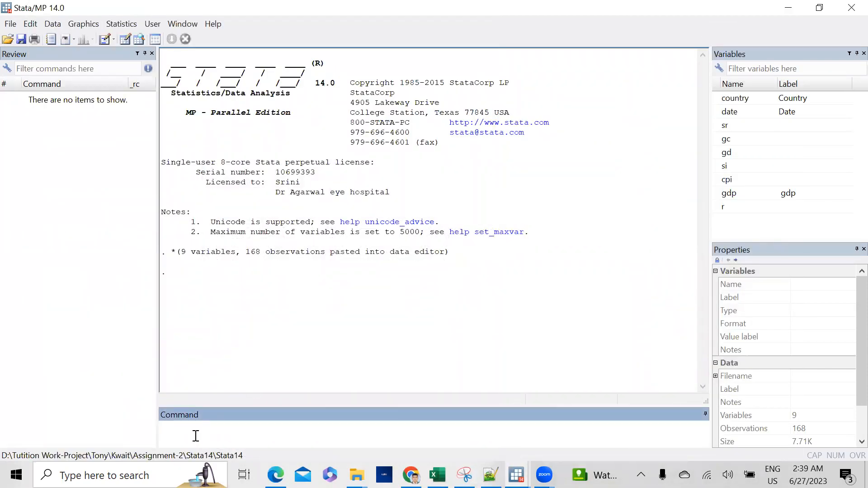
key("ctrl+v")
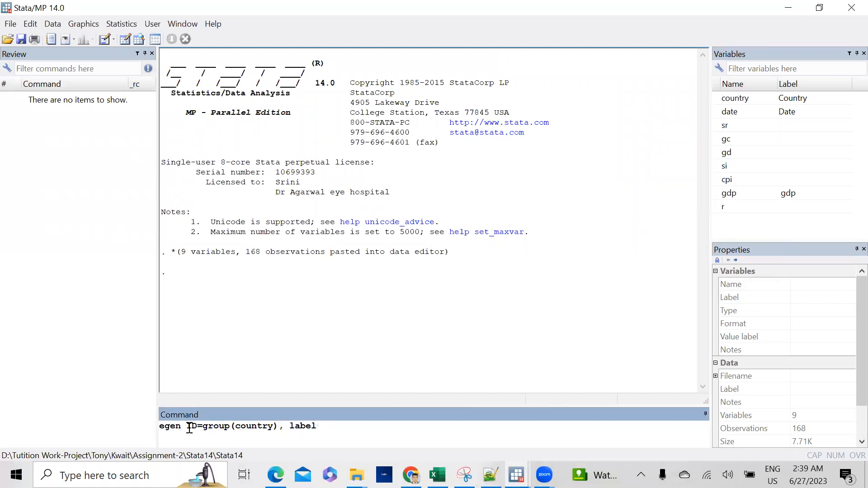
Check which variables are offered as the panel ID when declaring the dataset as panel data, and close the xtset dialog.
left_click(123, 24)
mouse_move(205, 42)
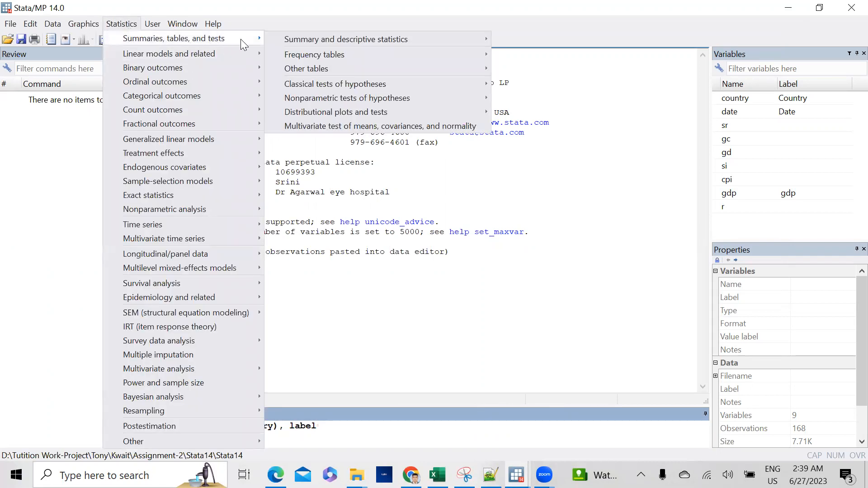
mouse_move(220, 254)
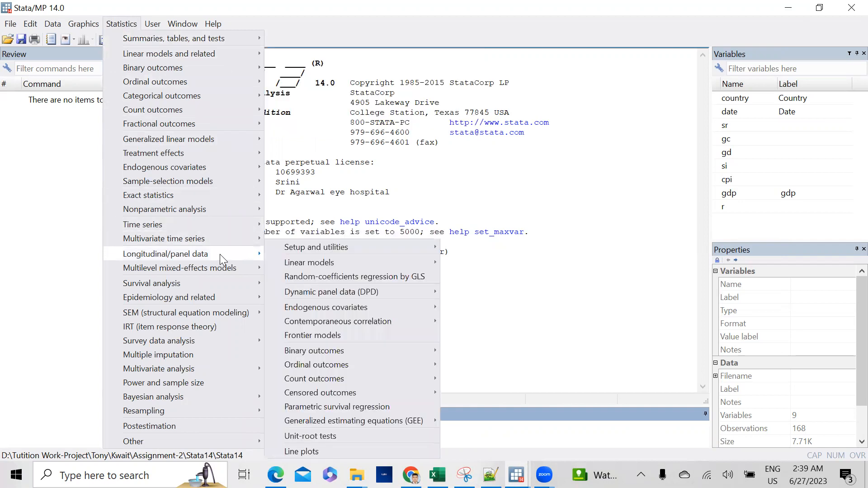
mouse_move(349, 251)
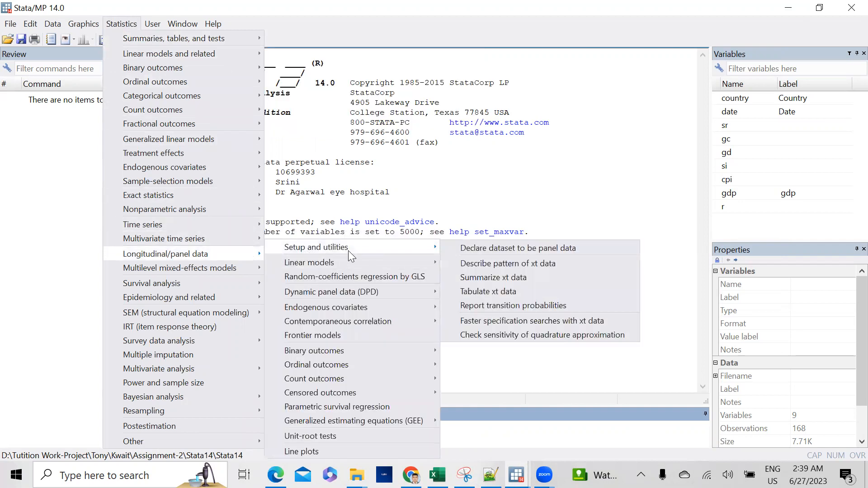
left_click(474, 247)
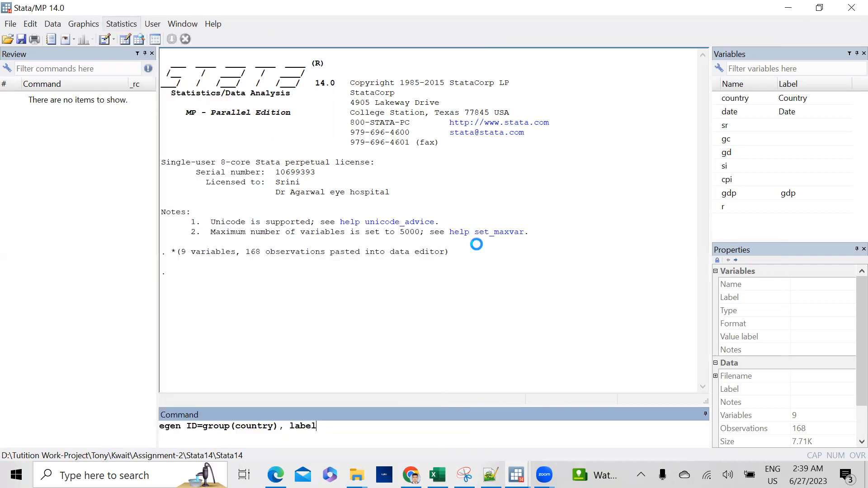
left_click(437, 197)
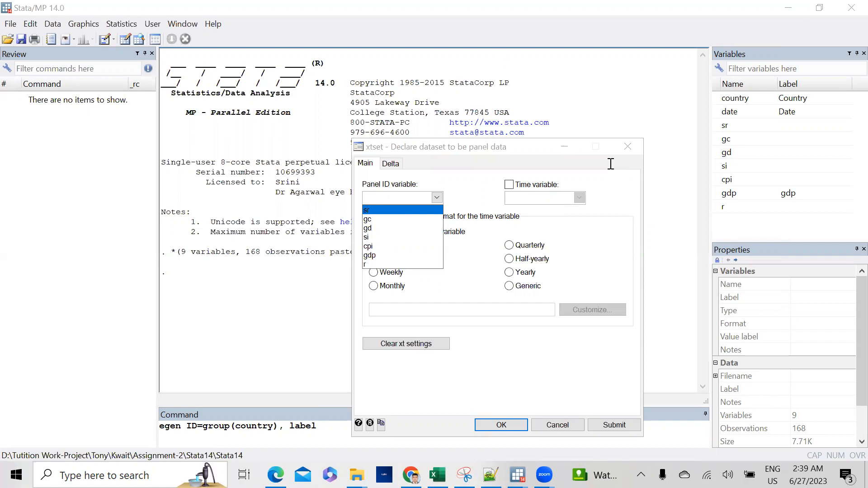
left_click(631, 147)
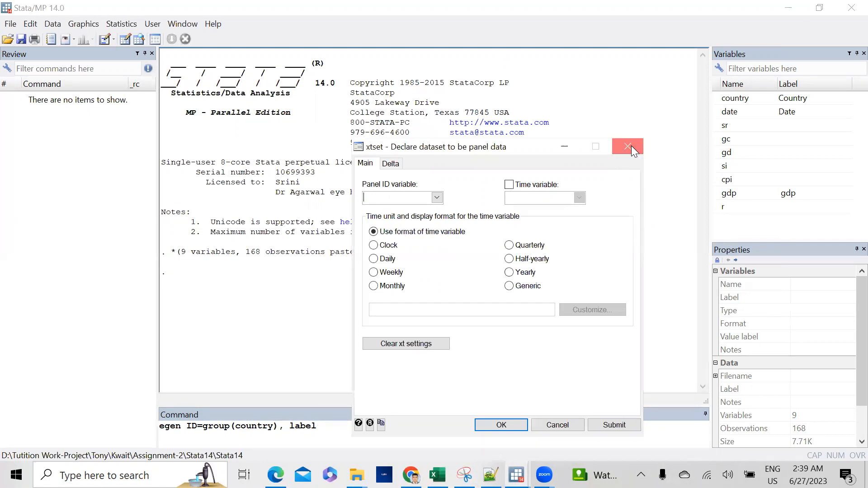
left_click(631, 146)
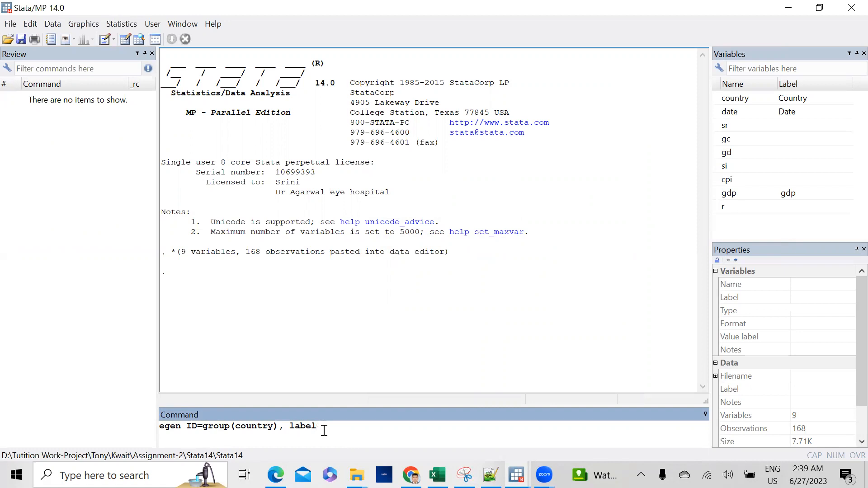
Run the pasted egen command to generate ID from country, and open the Data Editor to inspect the new column.
key("Return")
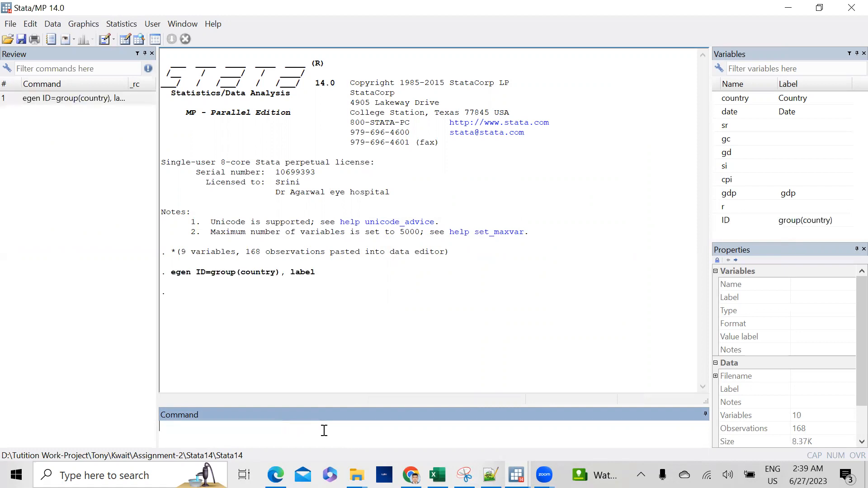
left_click(125, 40)
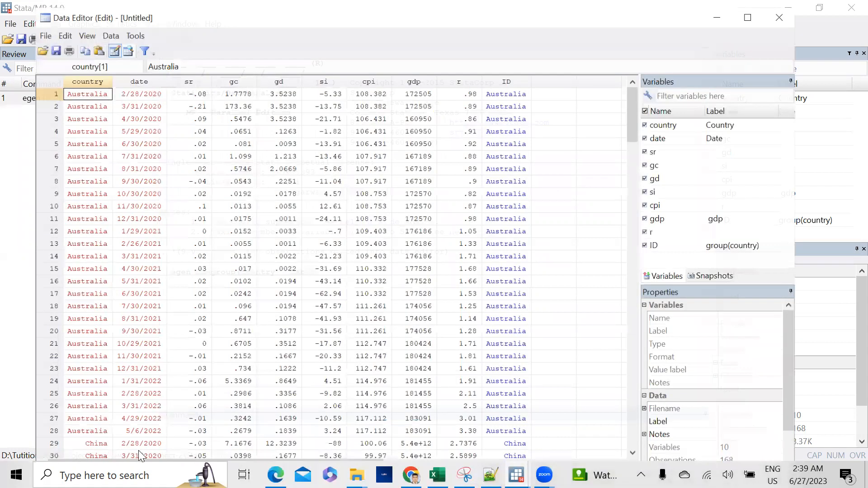
Look through the rows of the ID column in the Data Editor to compare it with country, and close the editor.
left_click_drag(153, 455, 180, 457)
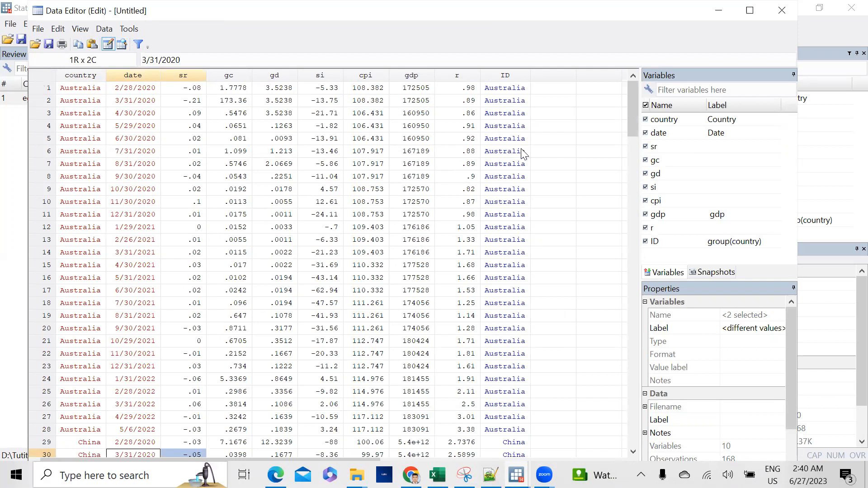
scroll(511, 267, "down", 4)
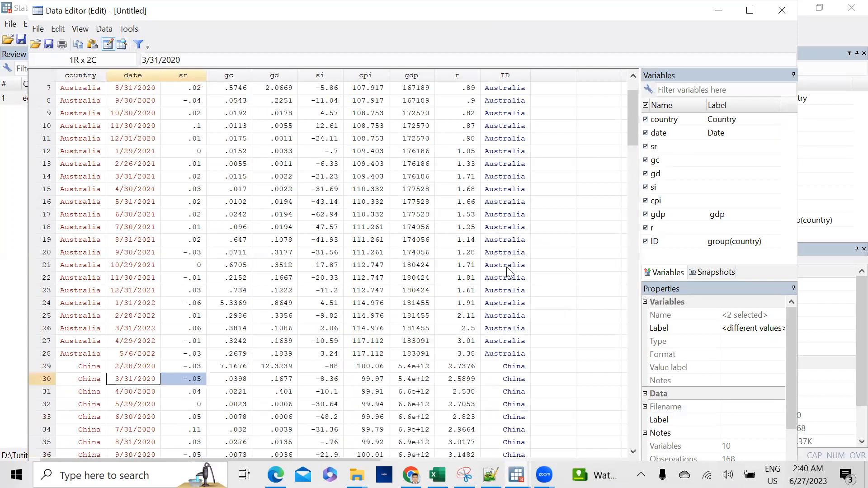
scroll(511, 303, "up", 3)
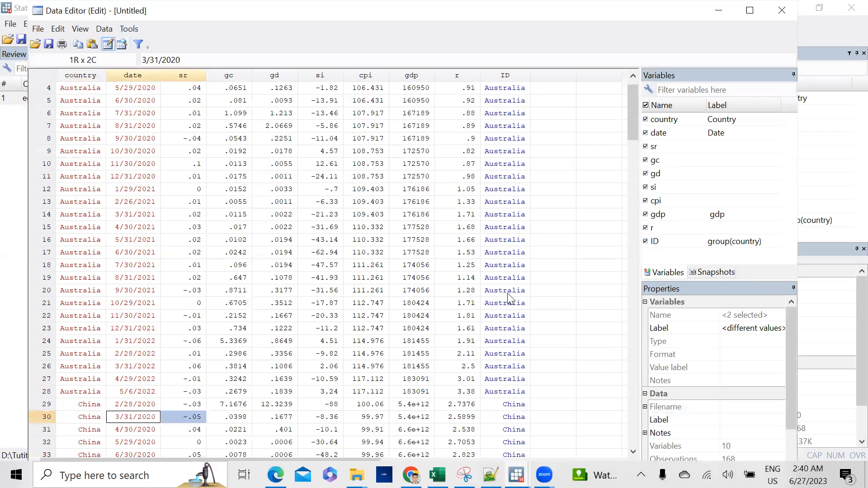
scroll(502, 312, "down", 8)
scroll(499, 315, "up", 9)
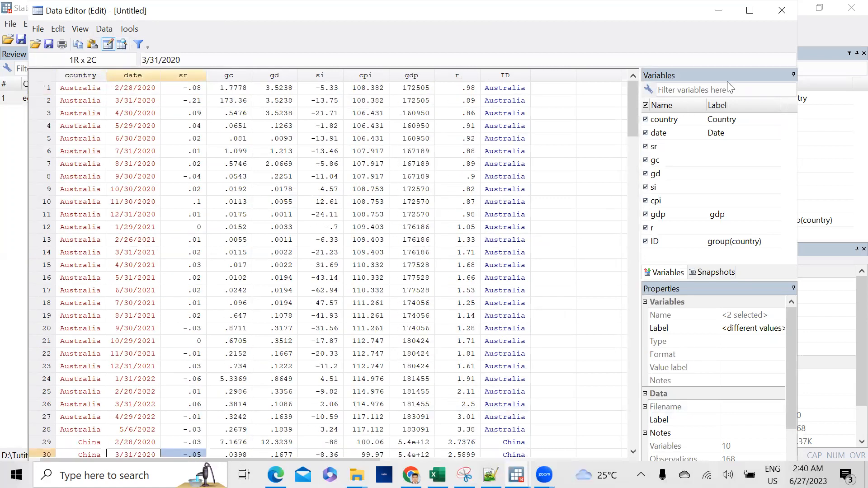
left_click(782, 8)
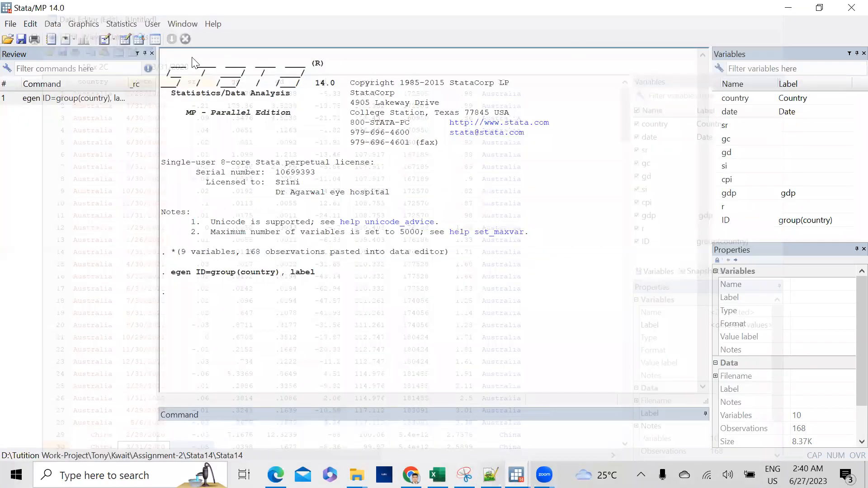
Check whether ID is offered as the panel ID variable when declaring the dataset as panel data, and close the xtset dialog.
left_click(121, 24)
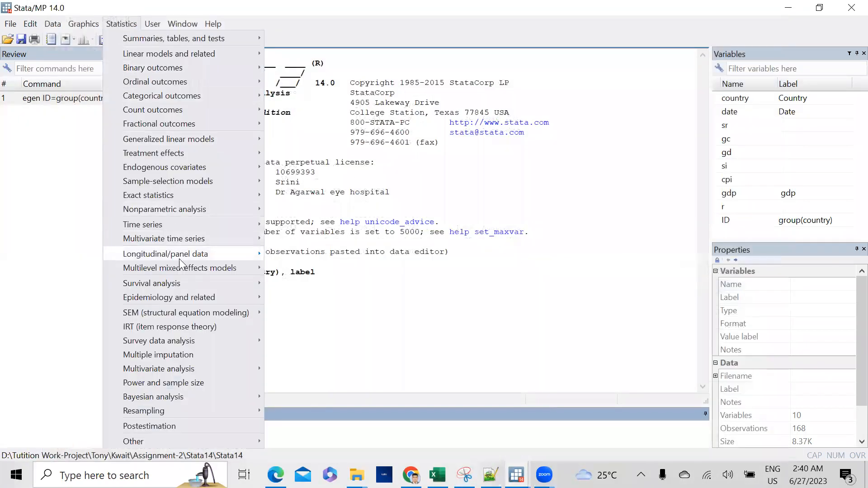
mouse_move(180, 256)
mouse_move(373, 248)
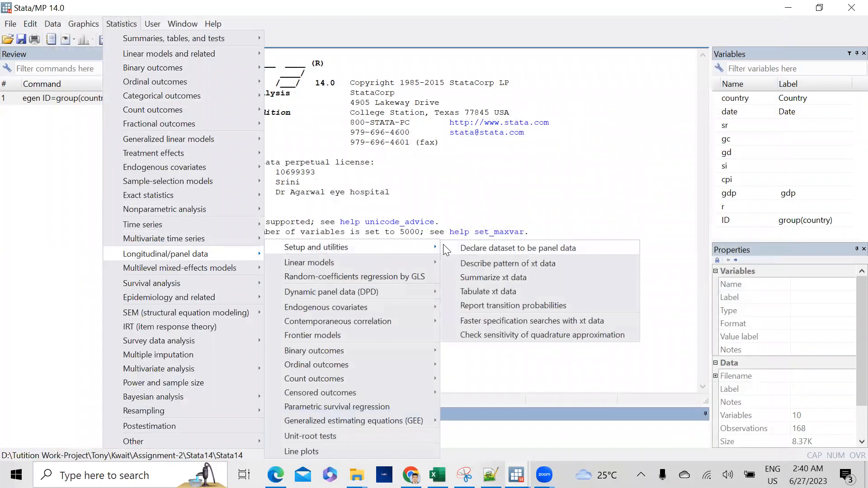
left_click(470, 250)
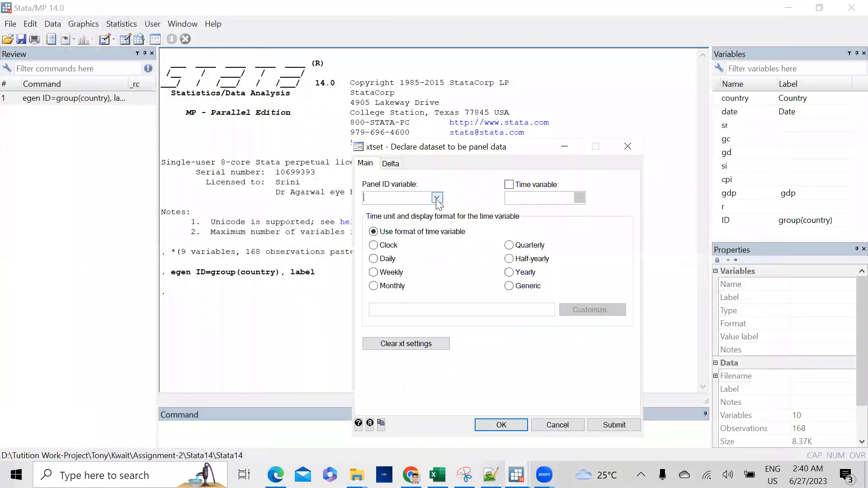
left_click(436, 198)
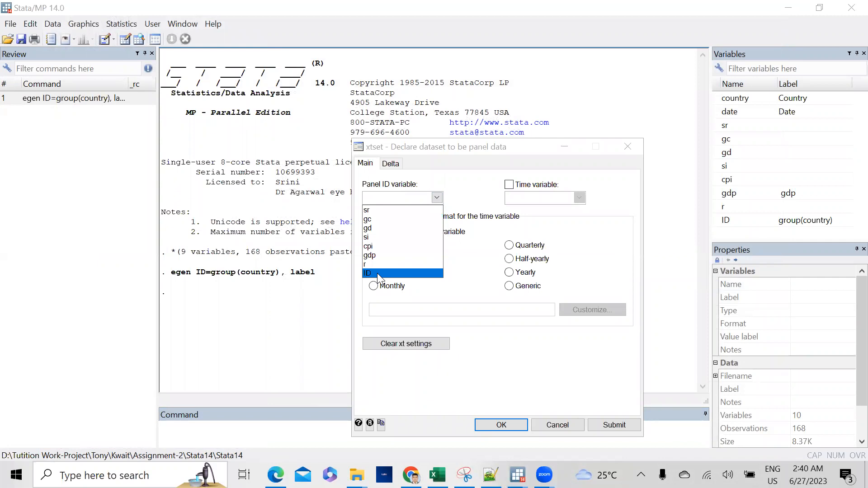
left_click(627, 150)
left_click(626, 149)
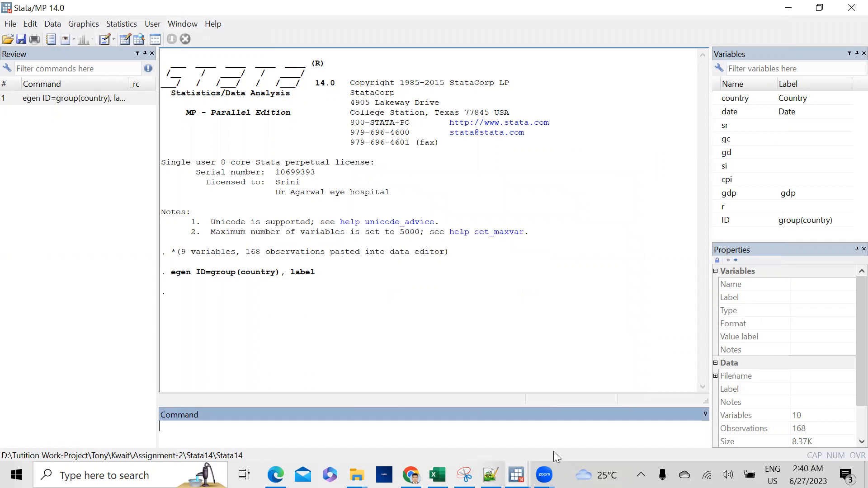
Copy "generate numdate = date(date, "MDY")" from line 4 of dataanalysis.do and paste it into Stata's command line without running it.
mouse_move(516, 475)
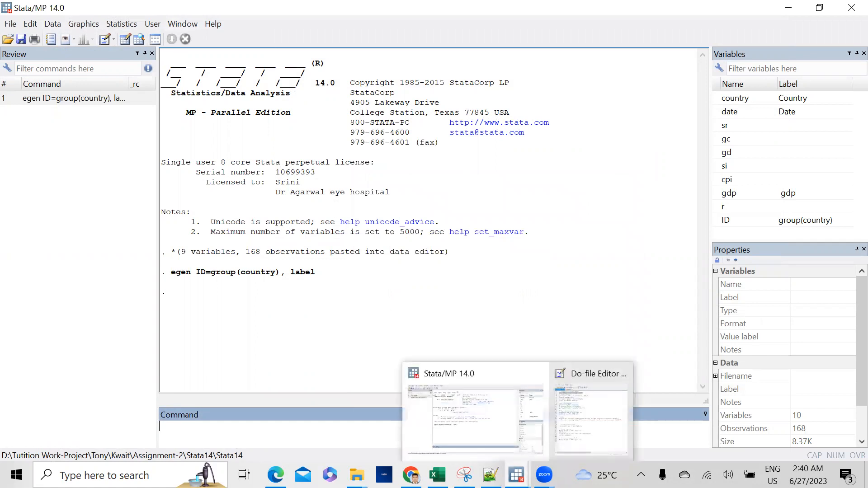
left_click(595, 425)
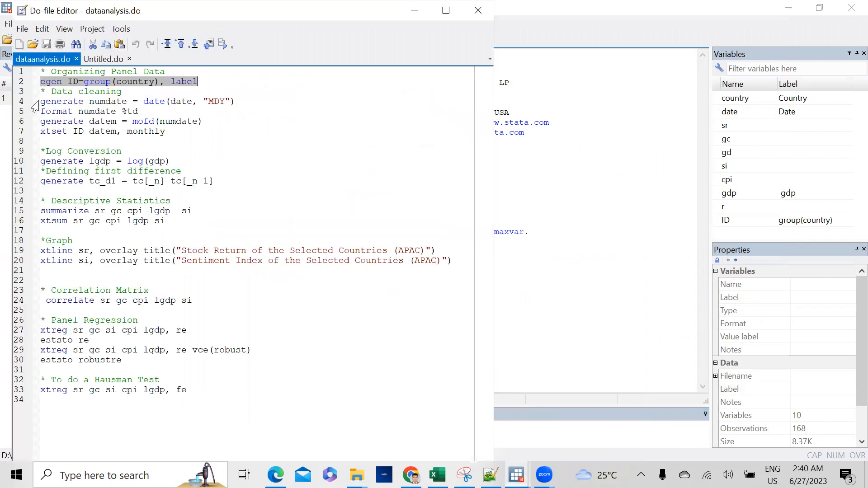
left_click_drag(40, 101, 236, 101)
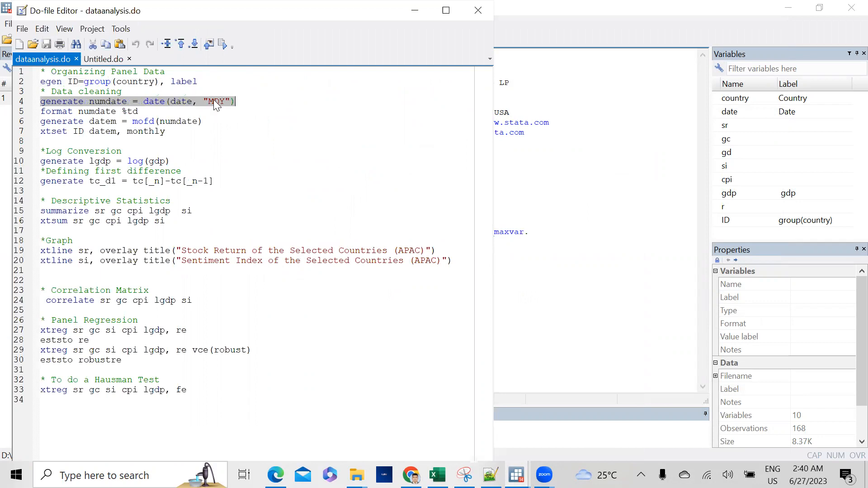
right_click(216, 105)
left_click(240, 152)
mouse_move(516, 475)
left_click(480, 425)
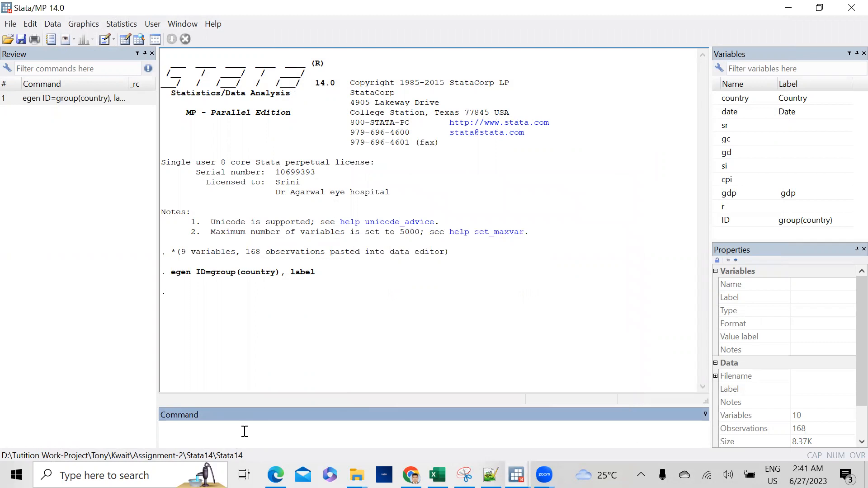
key("ctrl+v")
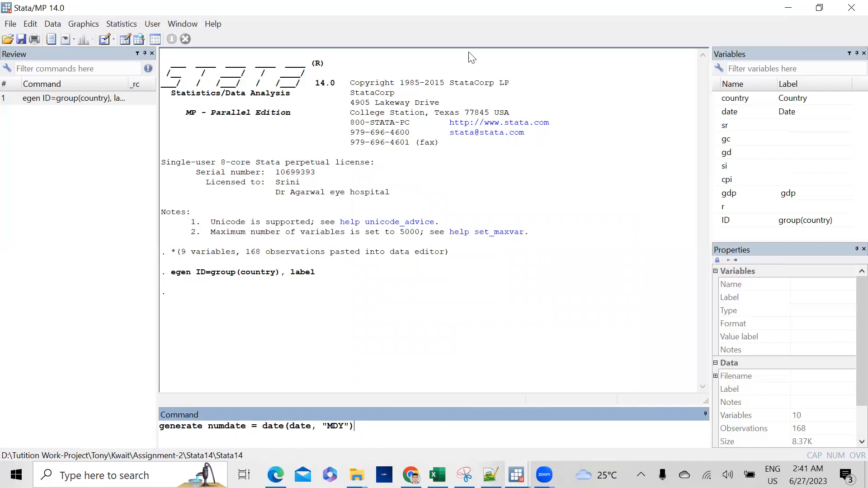
Review the date column in the Data Editor, close it, and run the pasted command to generate numdate.
left_click(125, 39)
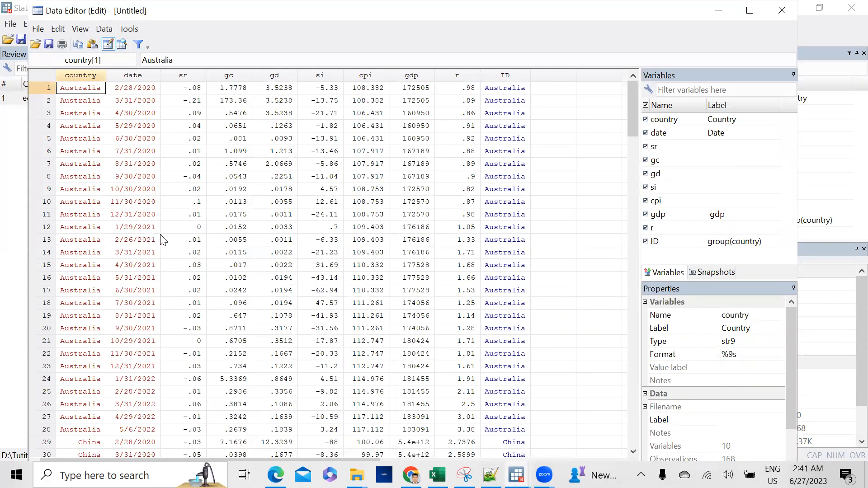
left_click(779, 11)
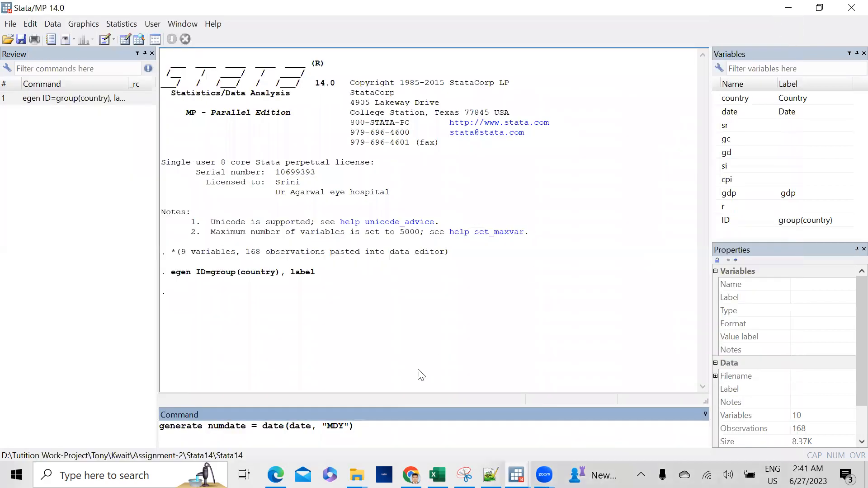
key("Return")
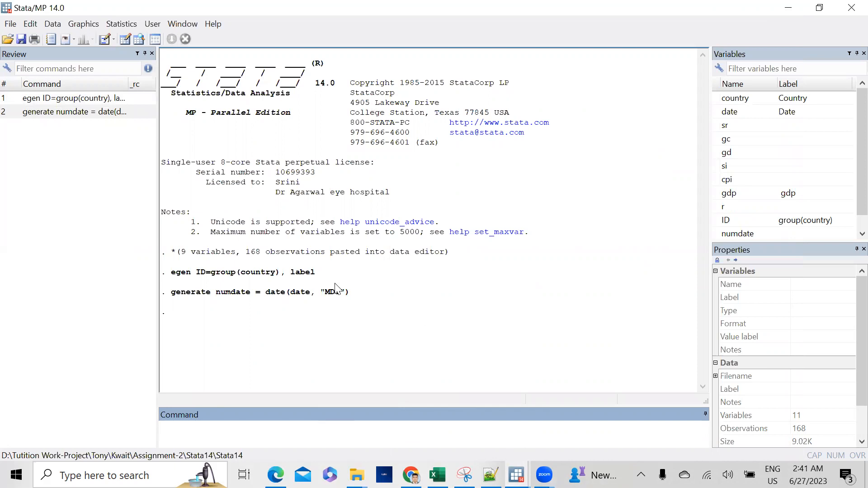
Copy "format numdate %td" from line 5 of the do-file, run it in Stata, and inspect the numdate column in the Data Editor.
key("alt+Tab")
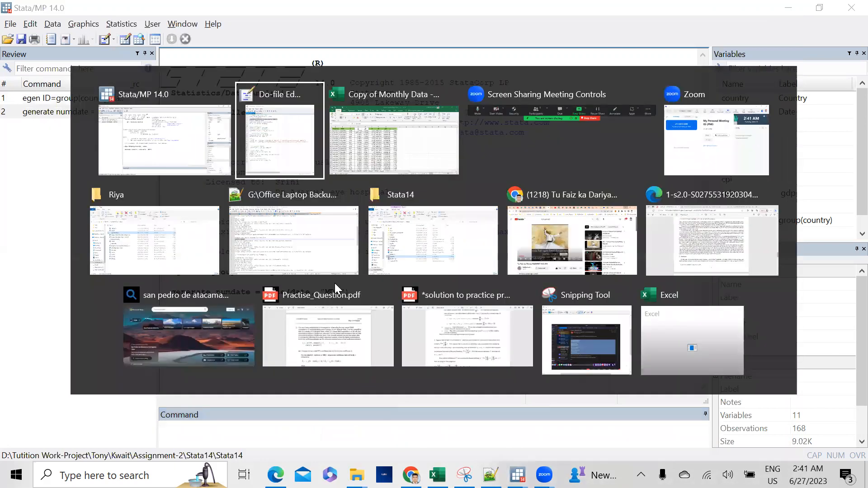
left_click_drag(42, 114, 140, 113)
right_click(124, 113)
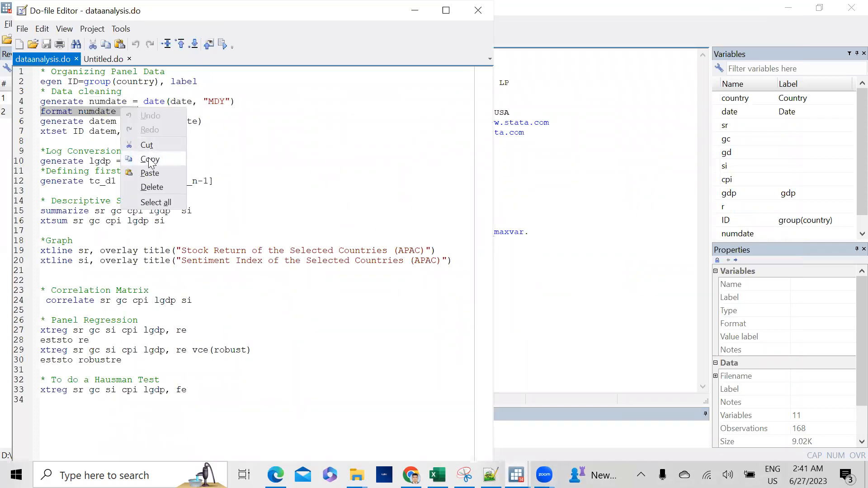
left_click(151, 161)
key("alt+Tab")
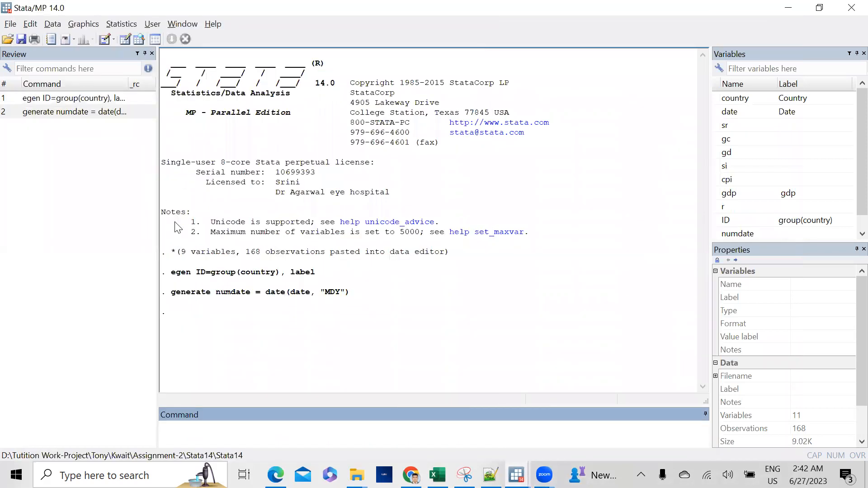
key("ctrl+v")
key("Return")
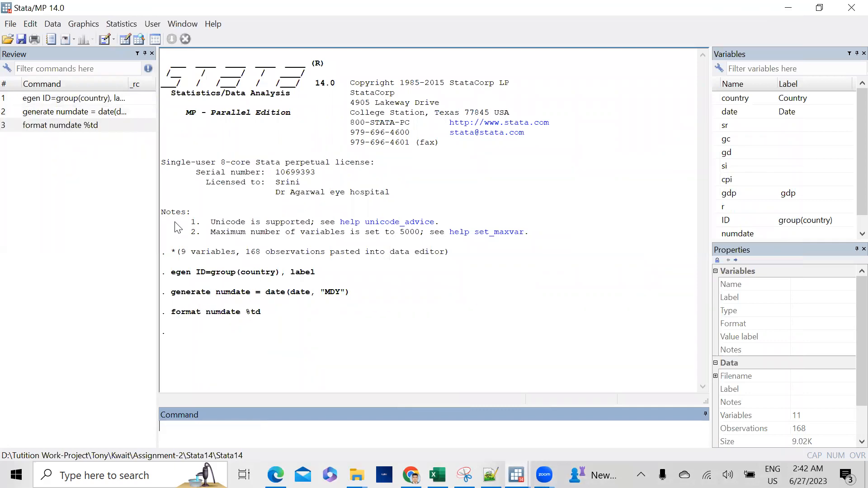
left_click(125, 39)
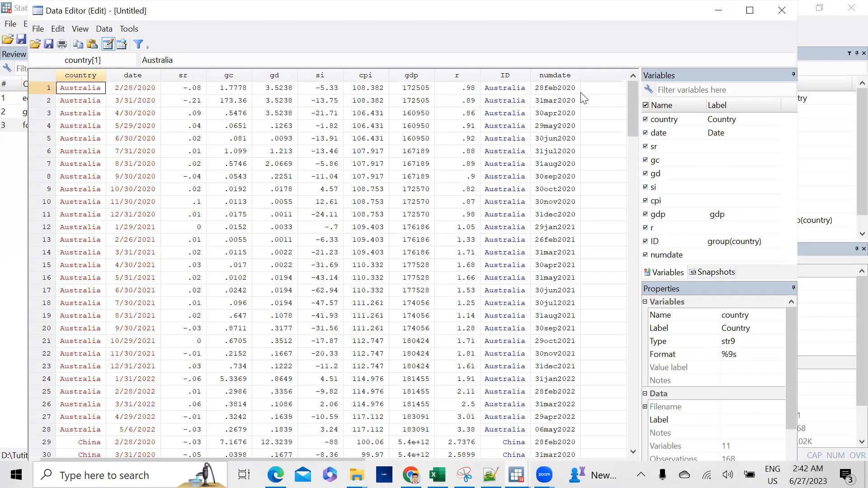
left_click(780, 10)
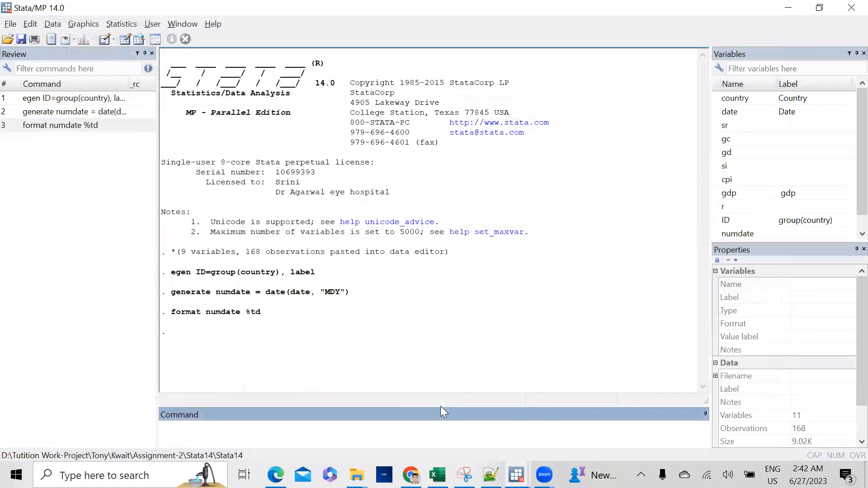
Run "generate datem = mofd(numdate)" from line 6 of the do-file and inspect the datem column in the Data Editor.
key("alt+Tab")
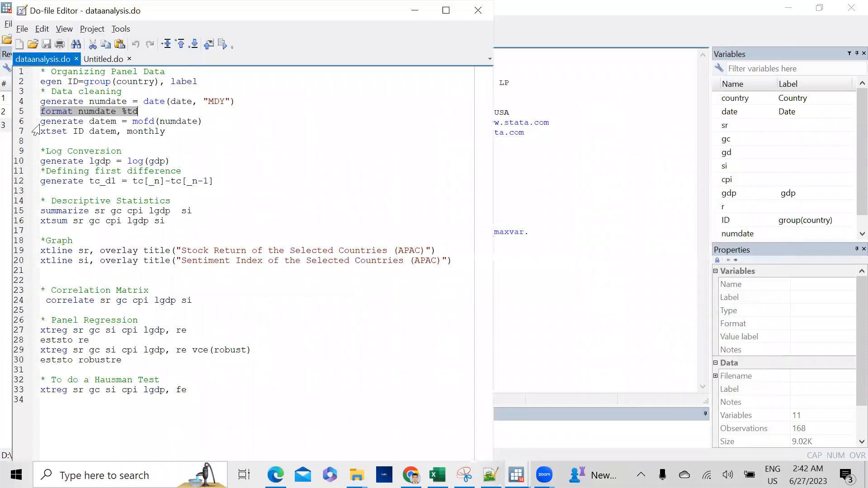
left_click_drag(40, 121, 206, 129)
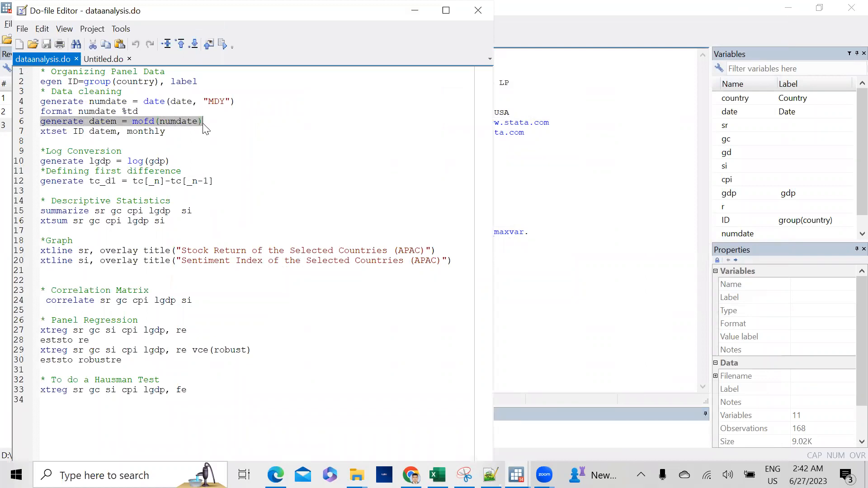
key("alt+Tab")
key("ctrl+v")
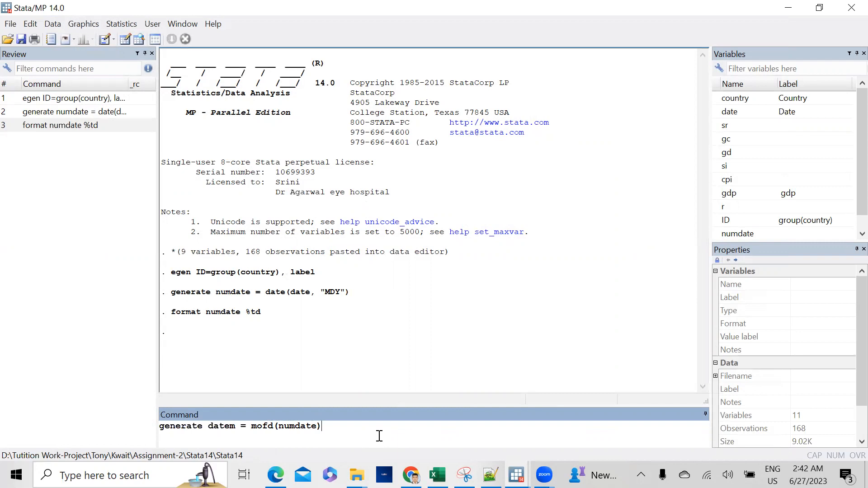
key("Return")
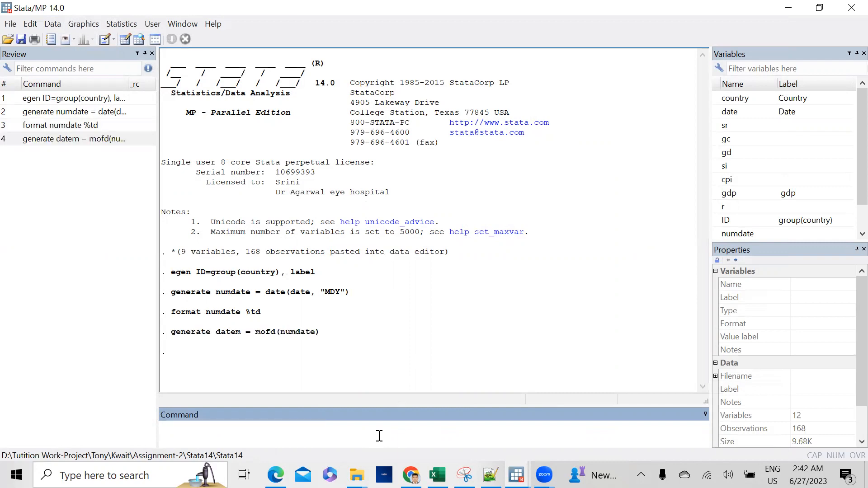
left_click(122, 40)
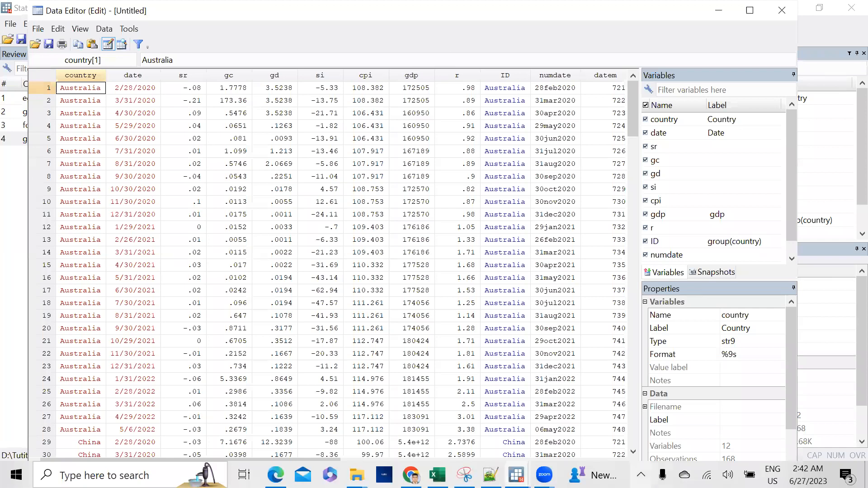
left_click_drag(348, 460, 382, 462)
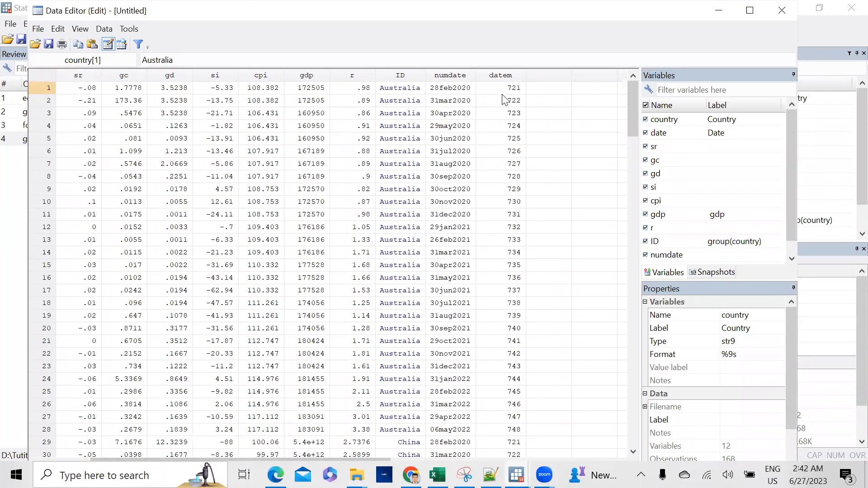
left_click(777, 11)
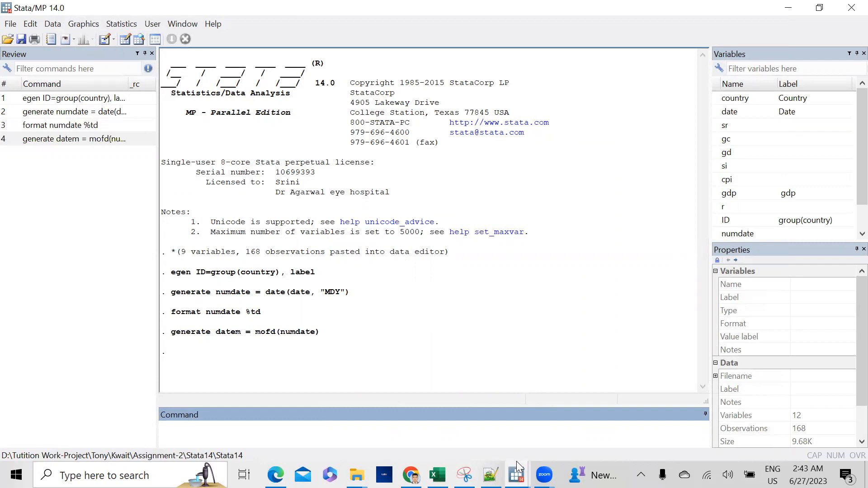
Copy "format numdate %td" from line 5 of dataanalysis.do and run it again in Stata.
mouse_move(517, 461)
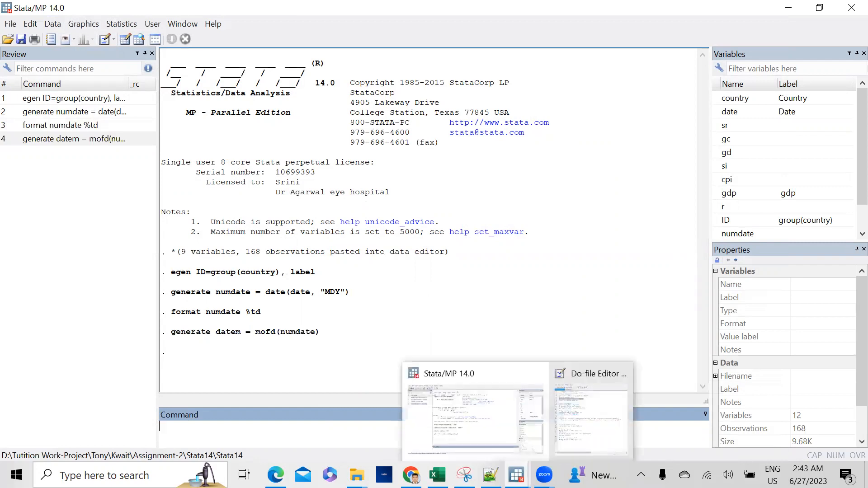
left_click(577, 395)
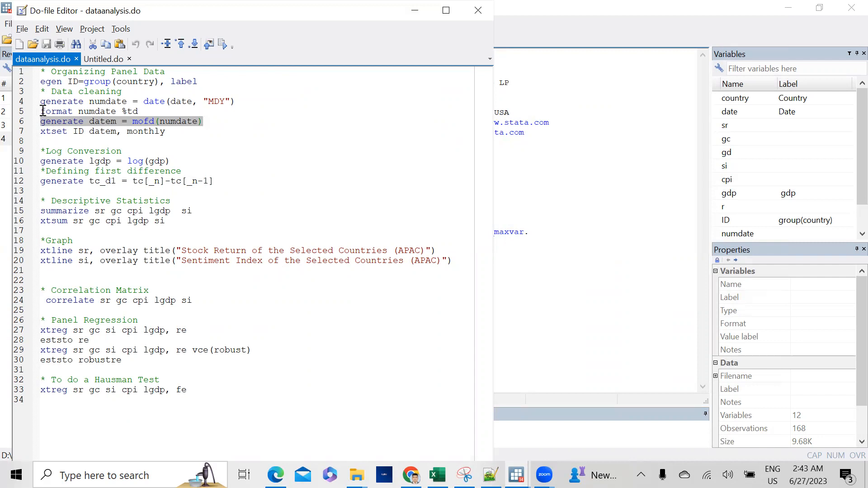
left_click_drag(43, 111, 138, 110)
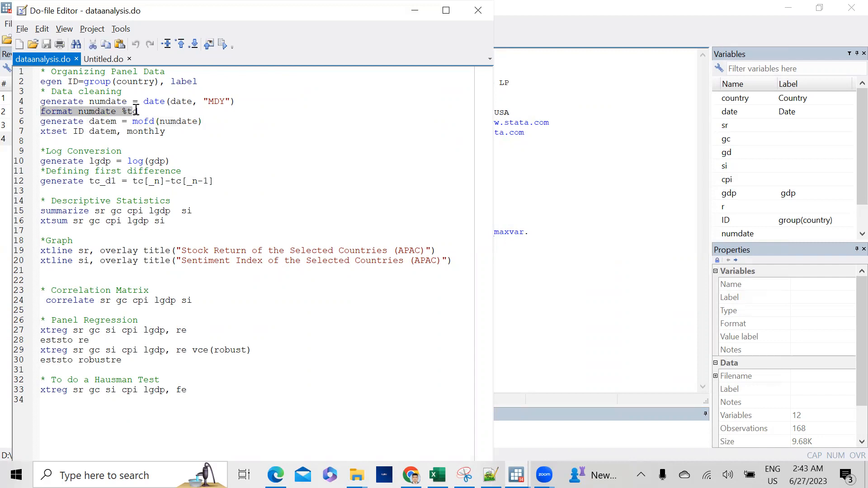
right_click(123, 114)
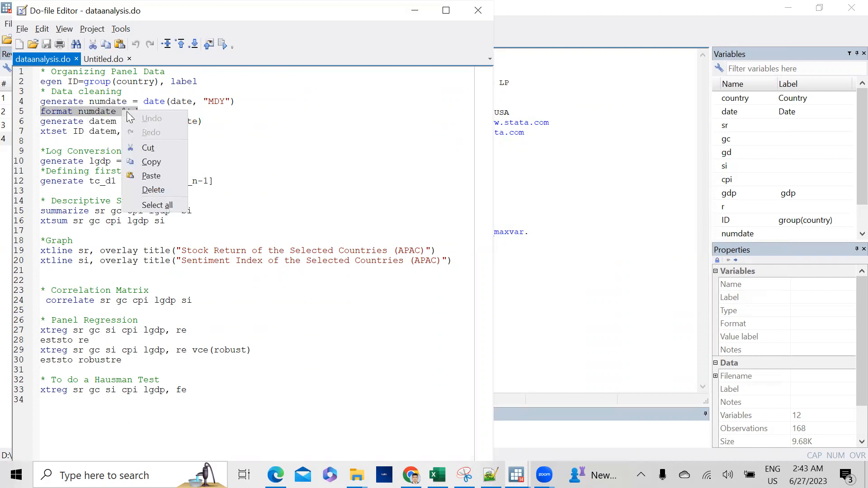
left_click(146, 161)
mouse_move(516, 474)
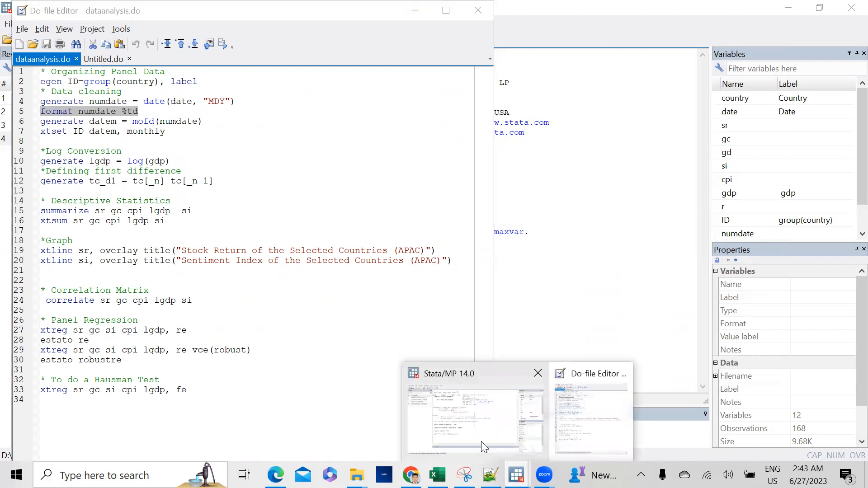
left_click(481, 441)
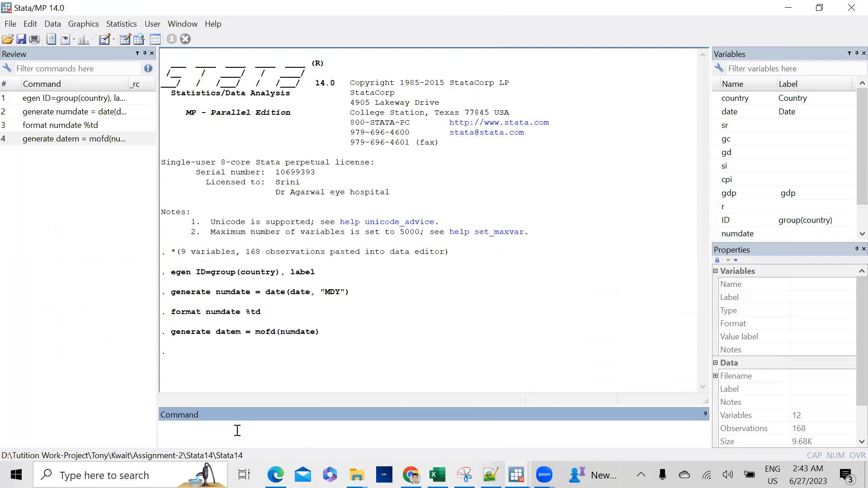
key("ctrl+v")
key("Return")
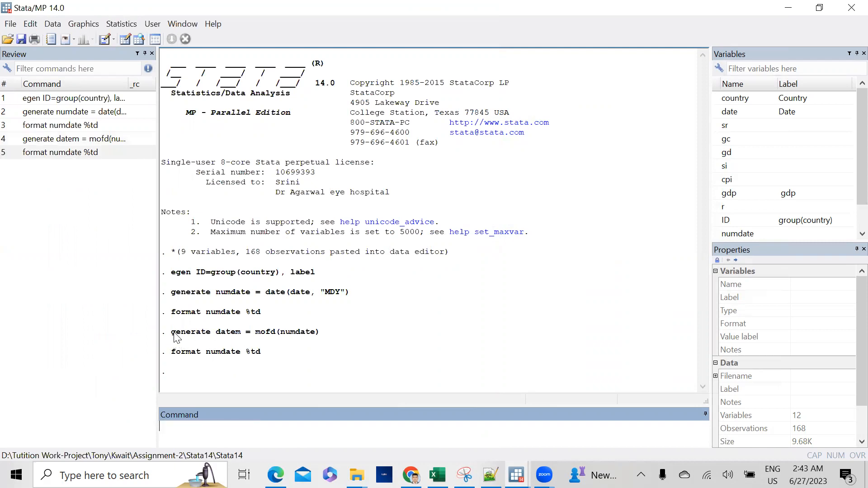
Drop the datem variable from the dataset.
scroll(837, 226, "down", 1)
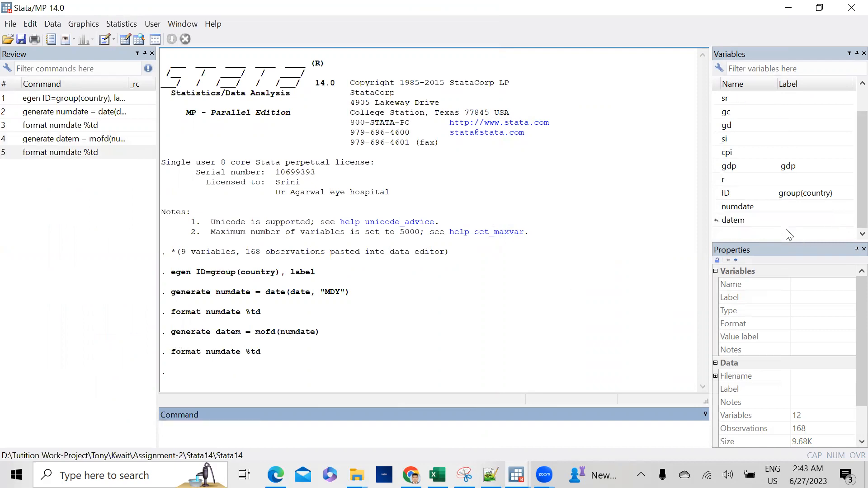
right_click(745, 227)
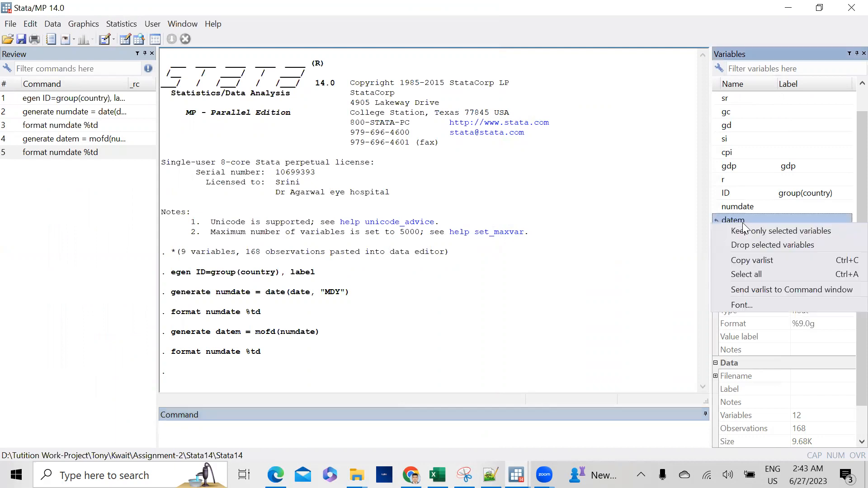
left_click(759, 245)
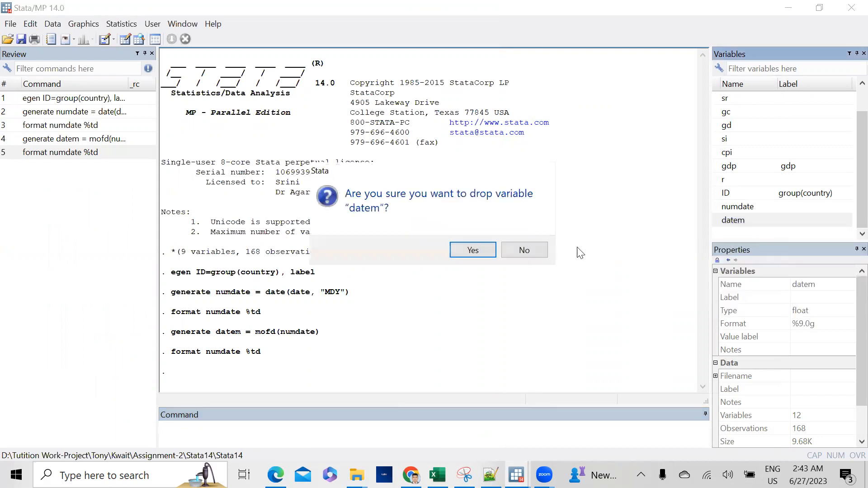
left_click(480, 249)
Copy "generate datem = mofd(numdate)" from the results output, run it again, and inspect the datem column in the Data Editor.
left_click_drag(172, 322, 317, 318)
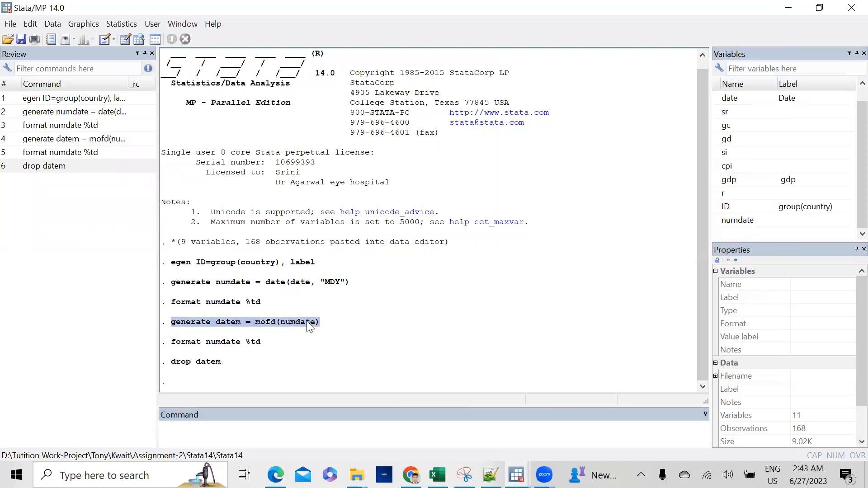
right_click(306, 321)
left_click(338, 189)
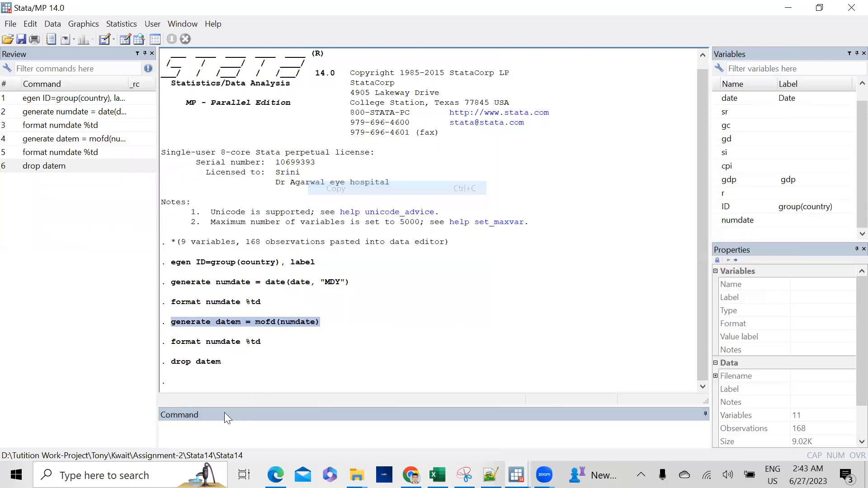
left_click(196, 427)
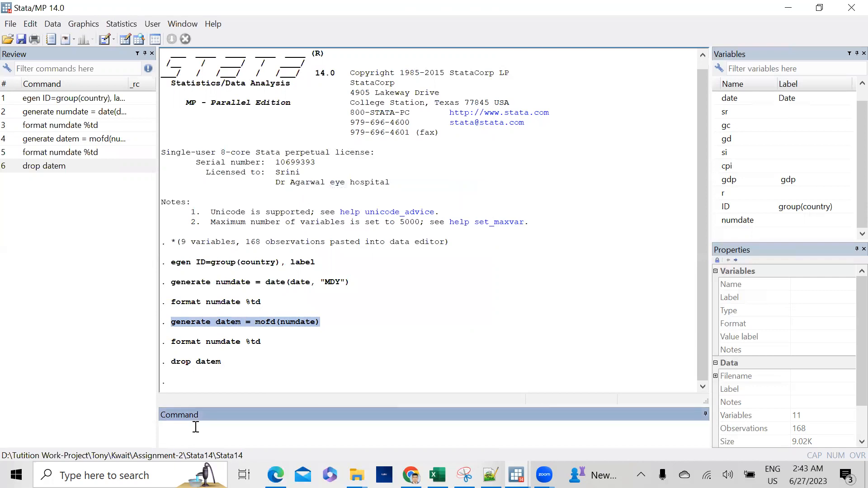
key("ctrl+v")
key("Return")
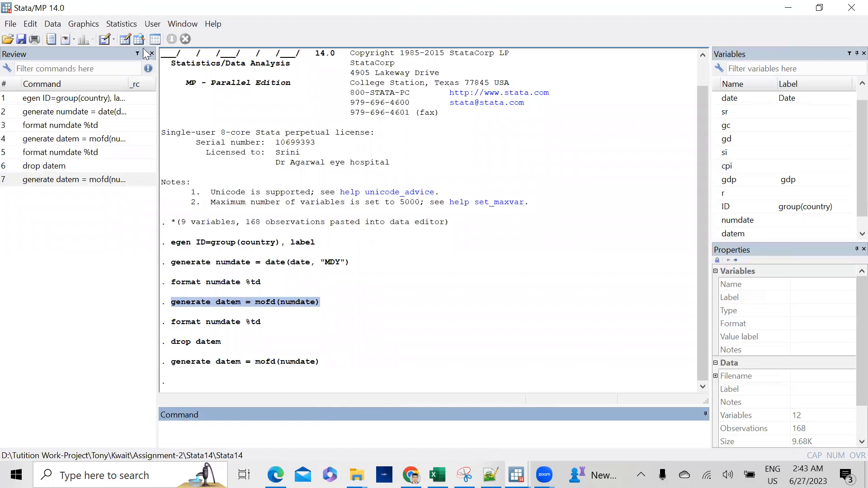
left_click(125, 39)
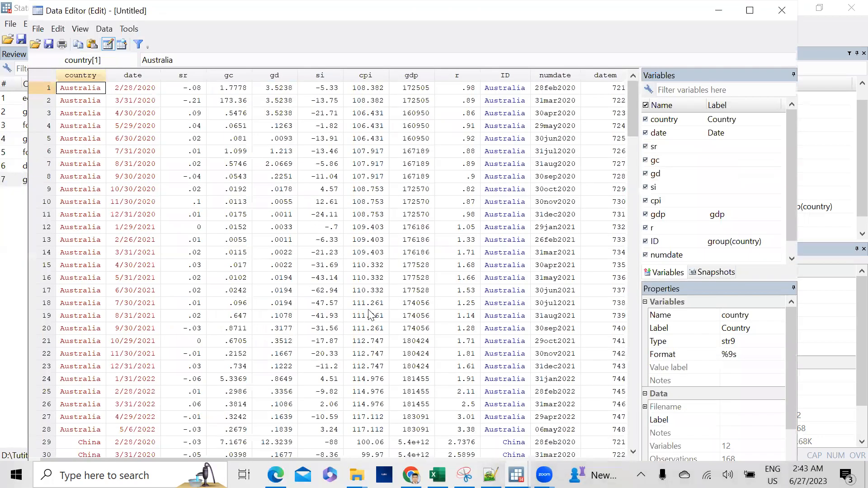
left_click_drag(185, 460, 334, 459)
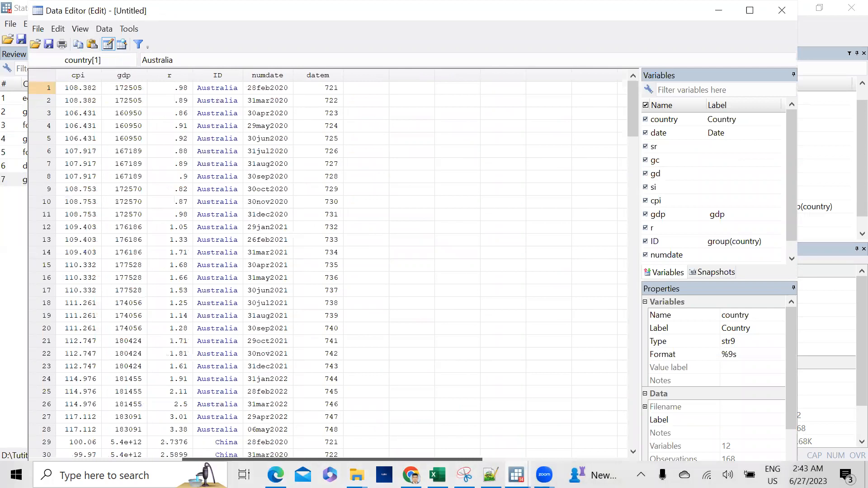
left_click(789, 12)
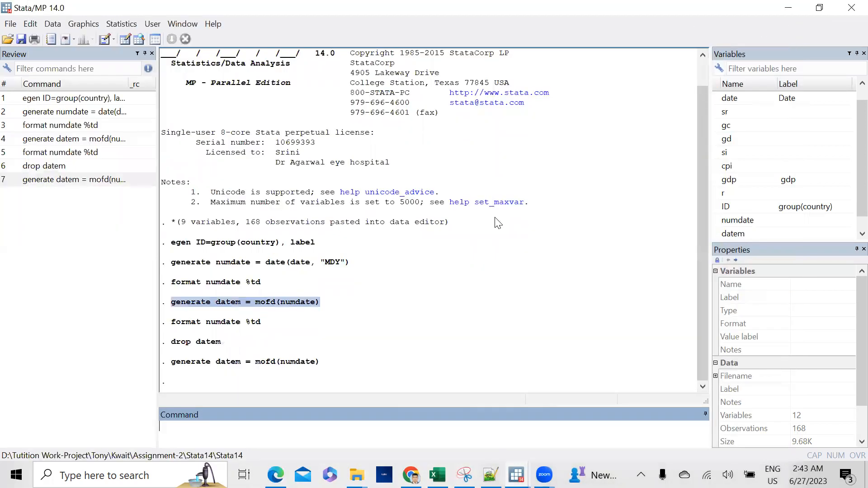
Copy "format numdate %td" from the results output into the command line and change its format code to %tm.
left_click_drag(174, 282, 266, 291)
right_click(232, 281)
left_click(240, 288)
left_click(229, 426)
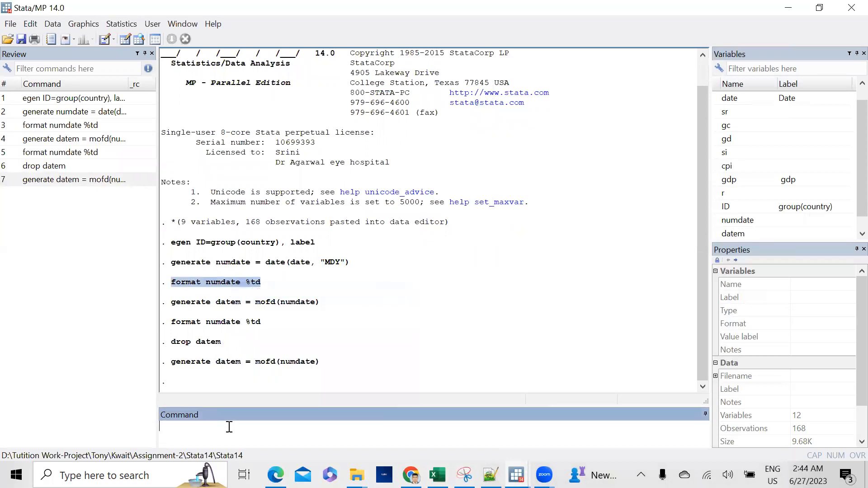
key("ctrl+v")
key("BackSpace")
type("m")
Replace numdate with datem in the pending format command and run "format datem %tm".
left_click(237, 426)
key("BackSpace")
key("BackSpace")
key("BackSpace")
key("BackSpace")
key("BackSpace")
key("BackSpace")
key("BackSpace")
type("datem")
key("Return")
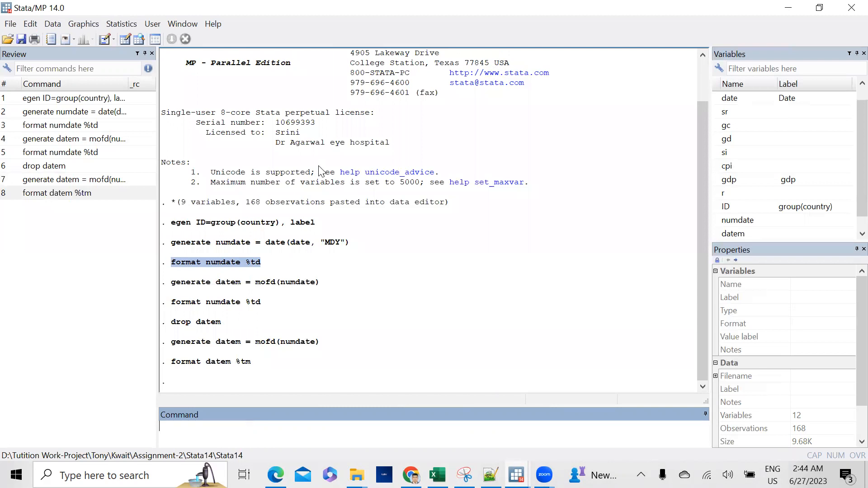
Examine the formatted datem column in the Data Editor and close the editor.
left_click(123, 40)
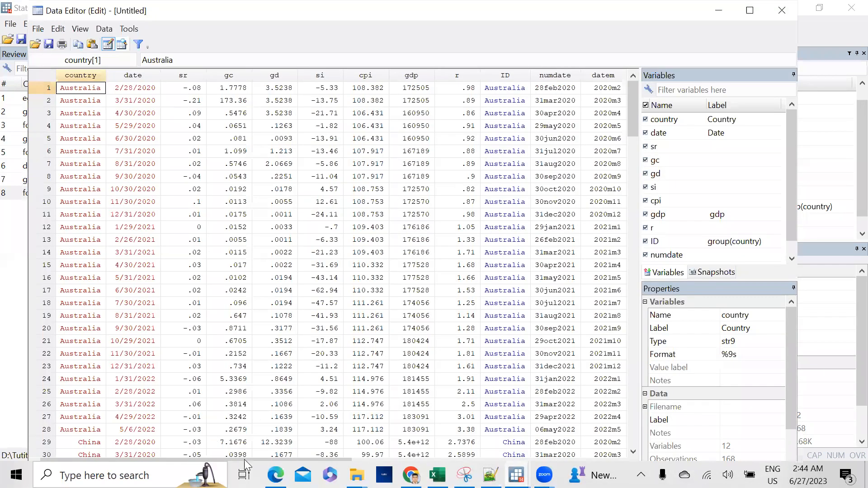
left_click_drag(261, 460, 325, 460)
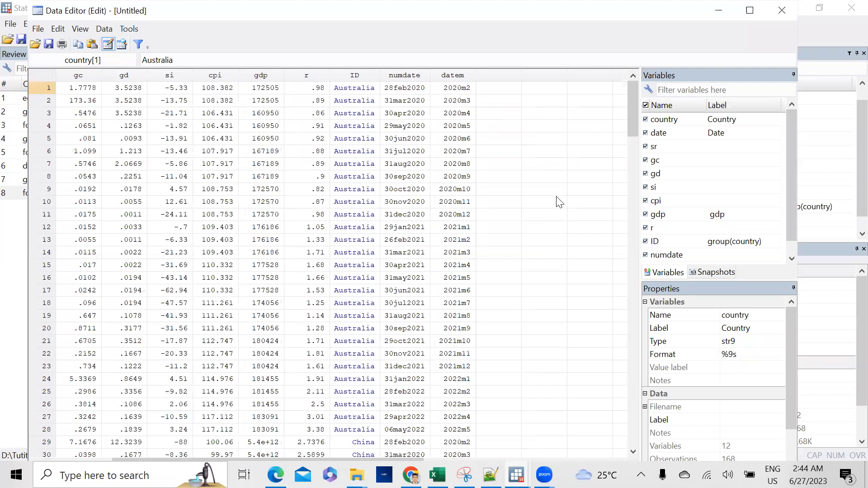
left_click(781, 11)
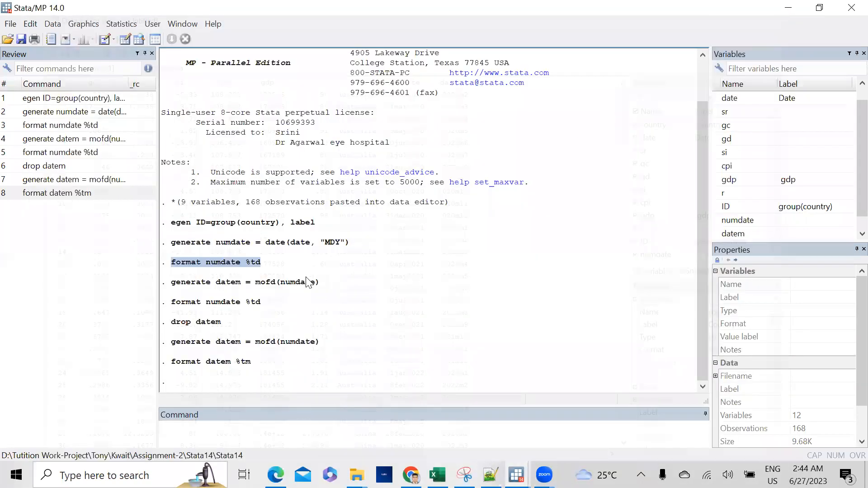
Declare the dataset as panel data with ID as the panel variable, datem as the time variable, and a monthly time unit.
left_click(121, 23)
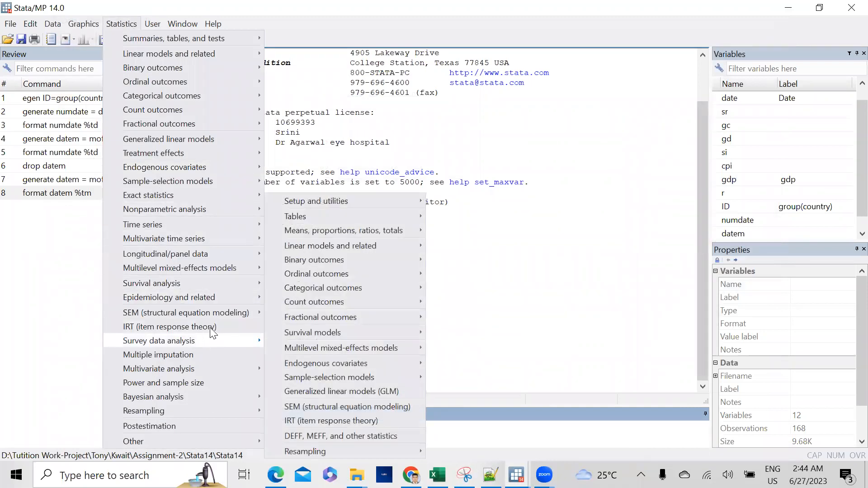
mouse_move(244, 253)
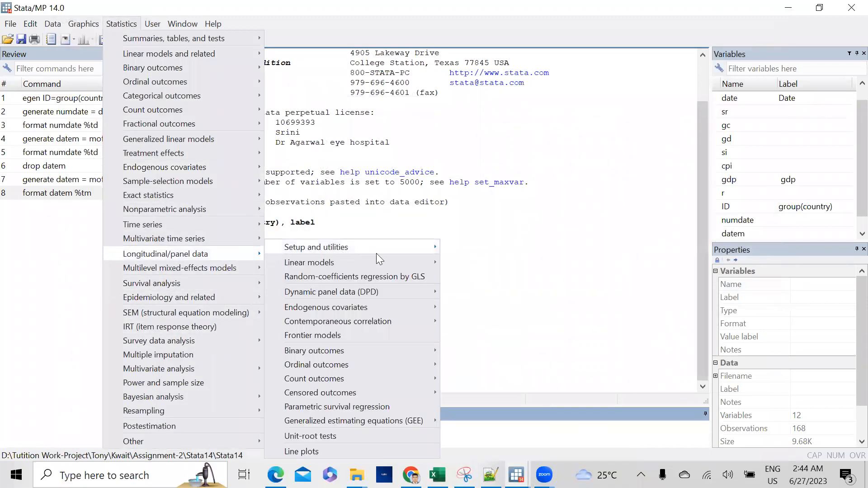
mouse_move(376, 249)
left_click(478, 250)
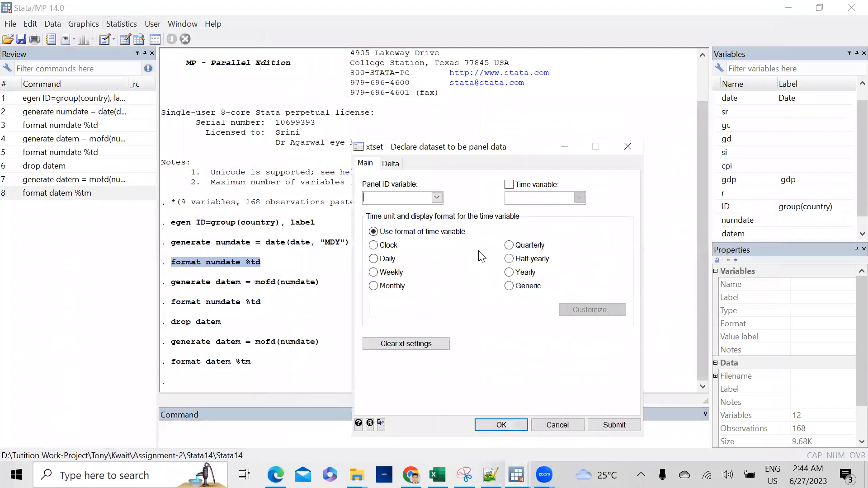
left_click(437, 198)
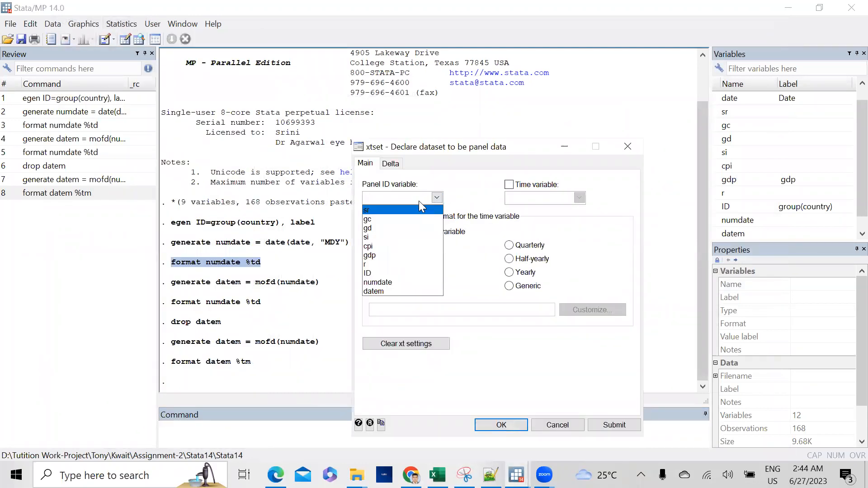
left_click(391, 272)
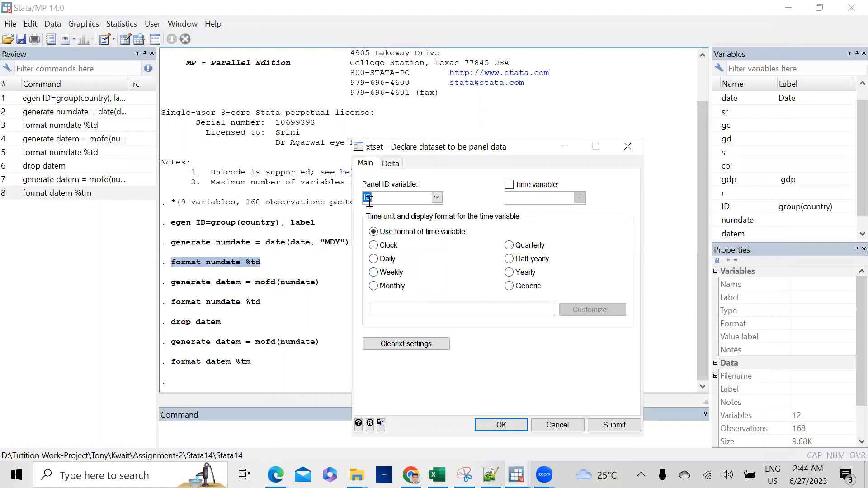
left_click(509, 185)
left_click(578, 198)
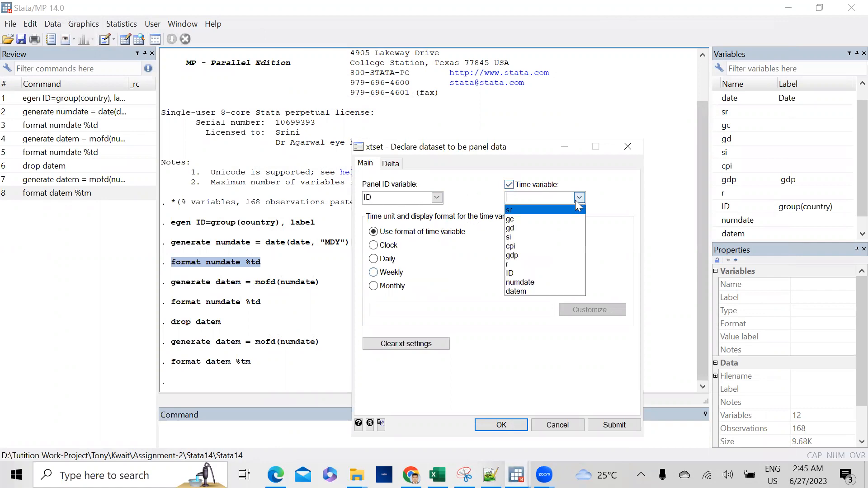
left_click(533, 292)
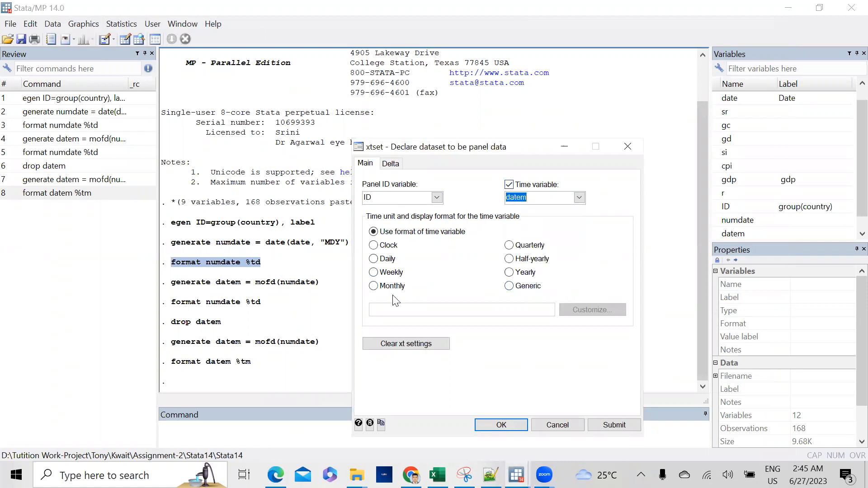
left_click(374, 287)
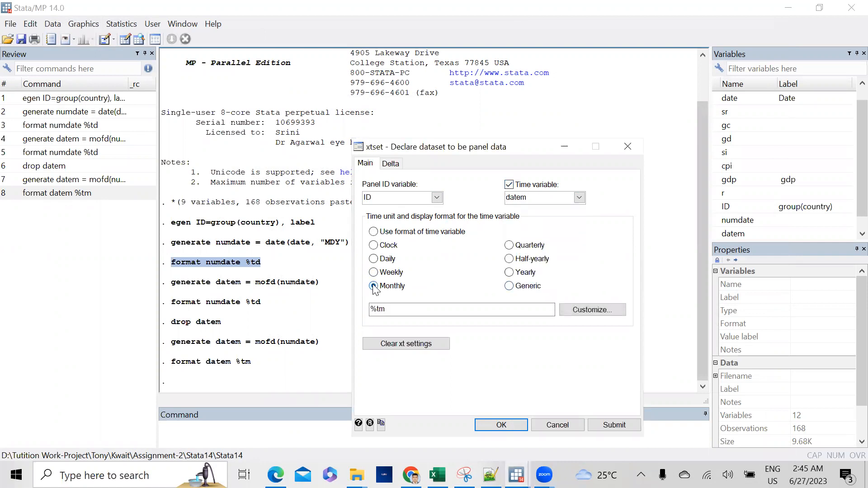
left_click(501, 425)
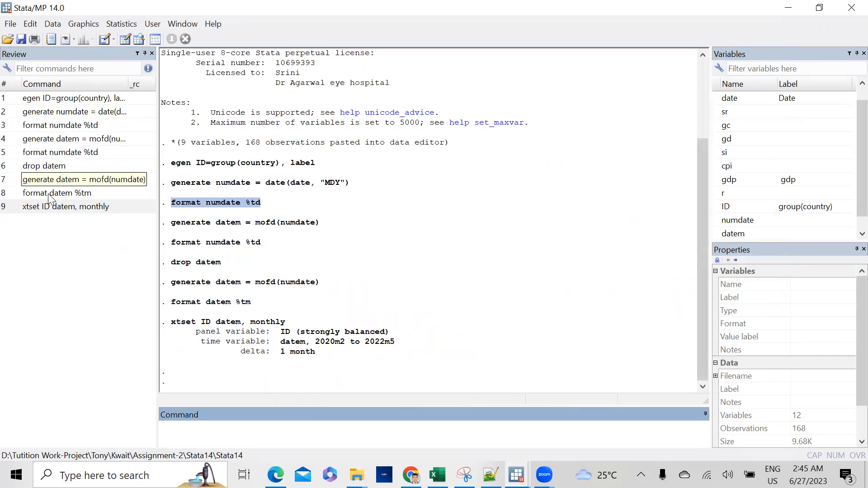
right_click(47, 156)
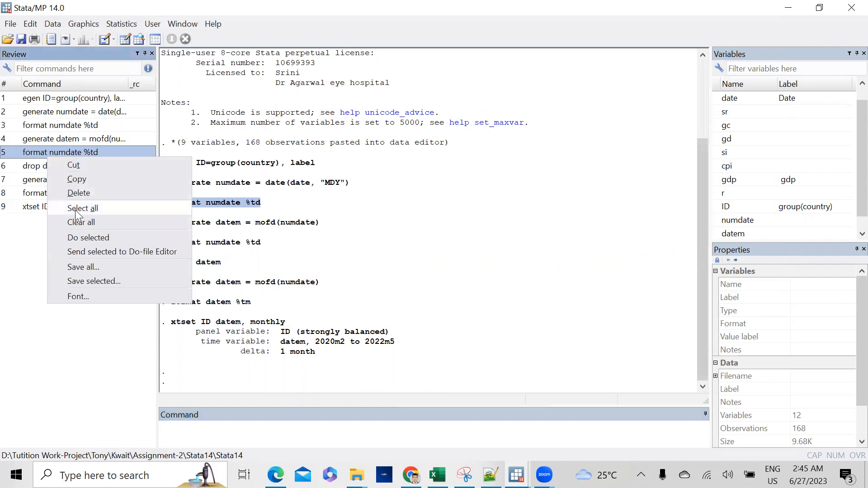
left_click(90, 270)
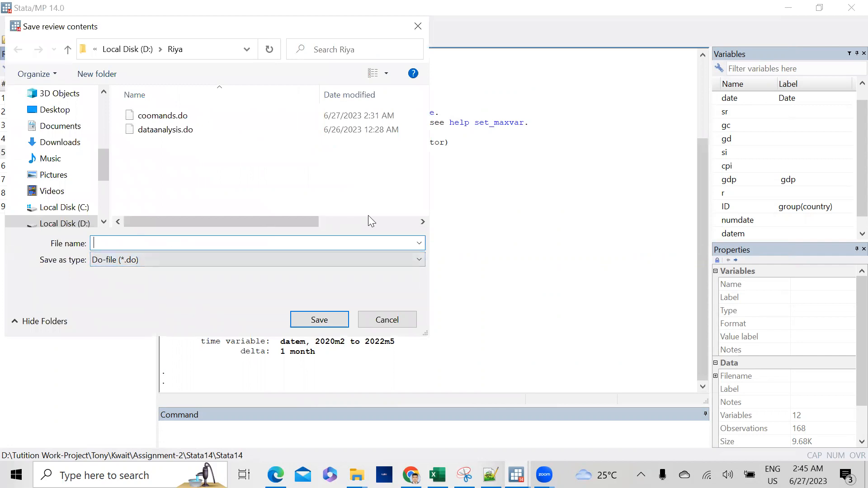
left_click(413, 27)
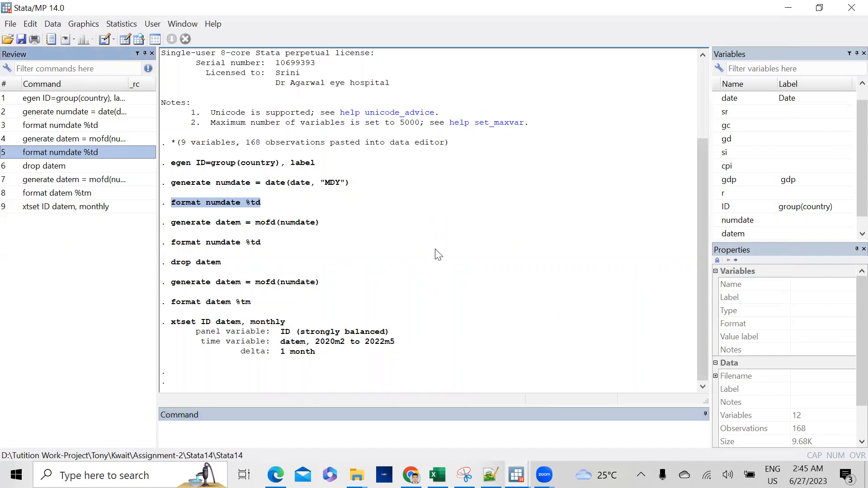